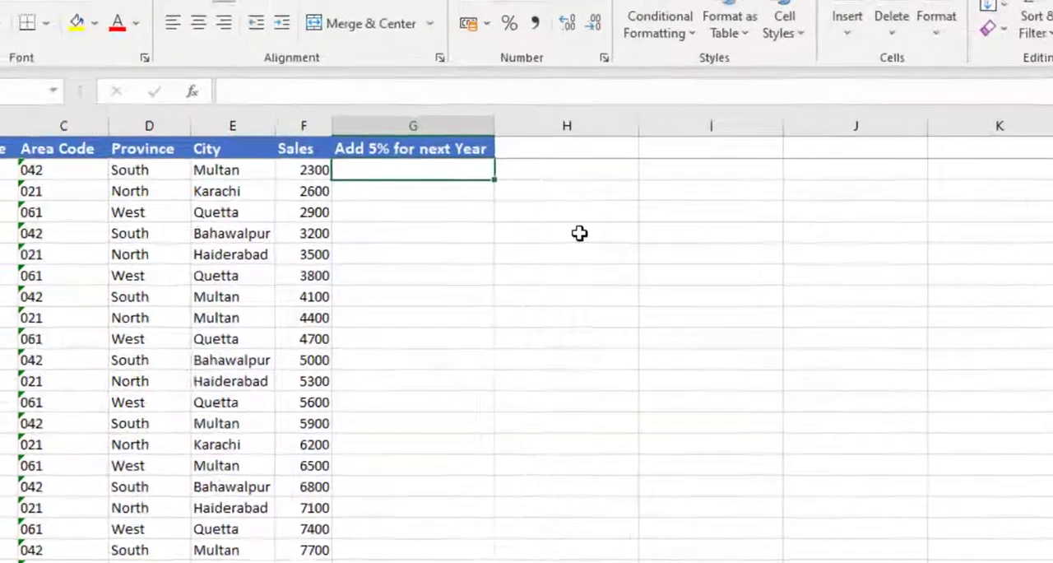
- Enter the formula =F2*105% in cell G2 to calculate the first row's sales plus 5%
text(=)
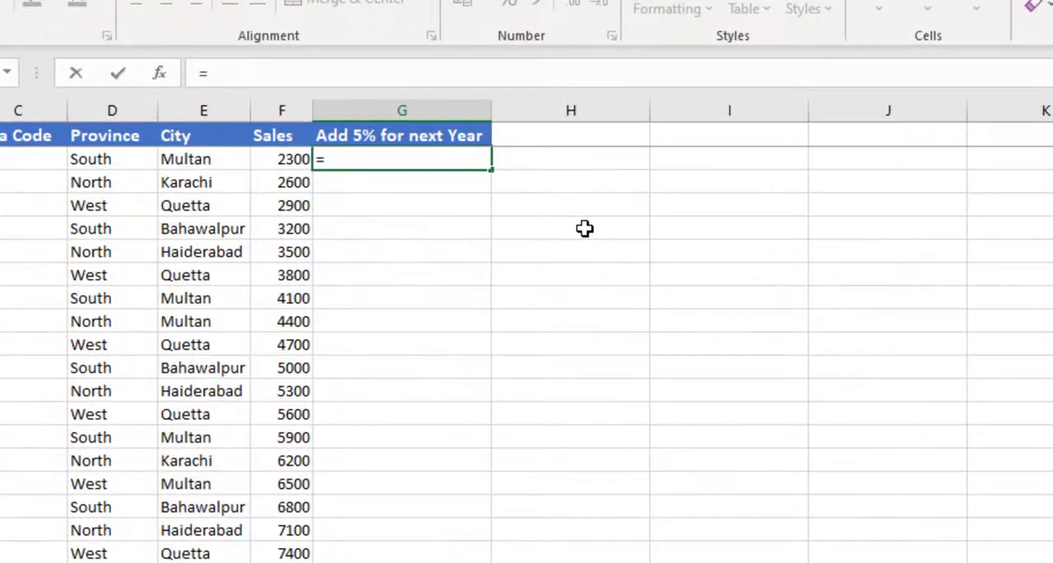
key(Left)
text(*)
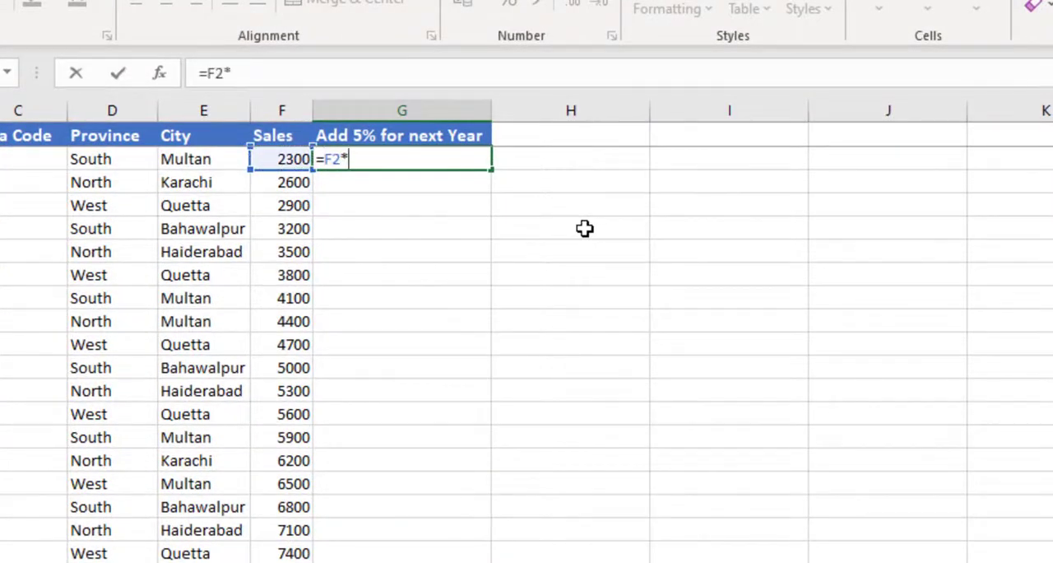
text(105%)
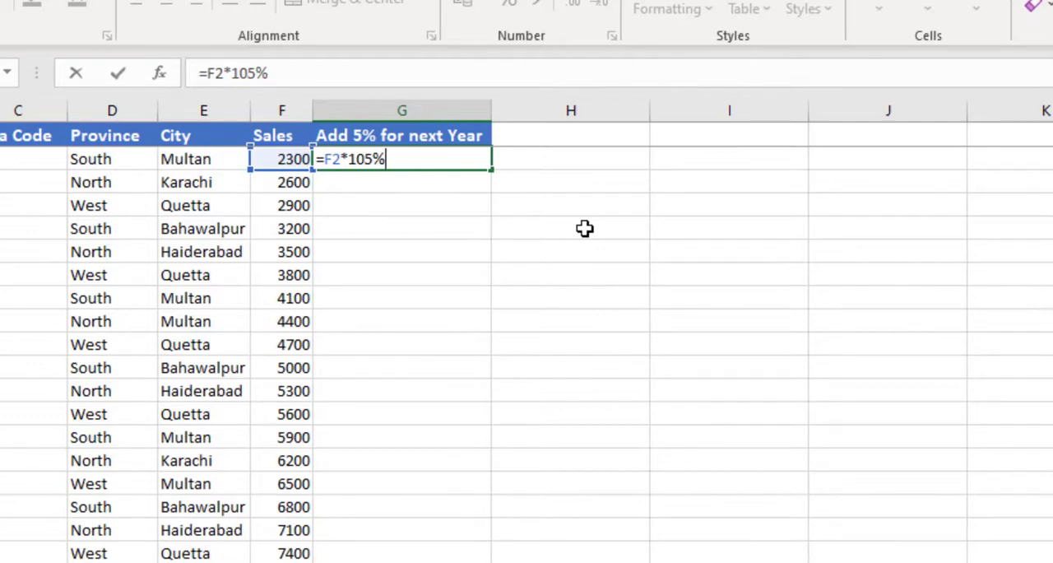
key(Return)
key(Up)
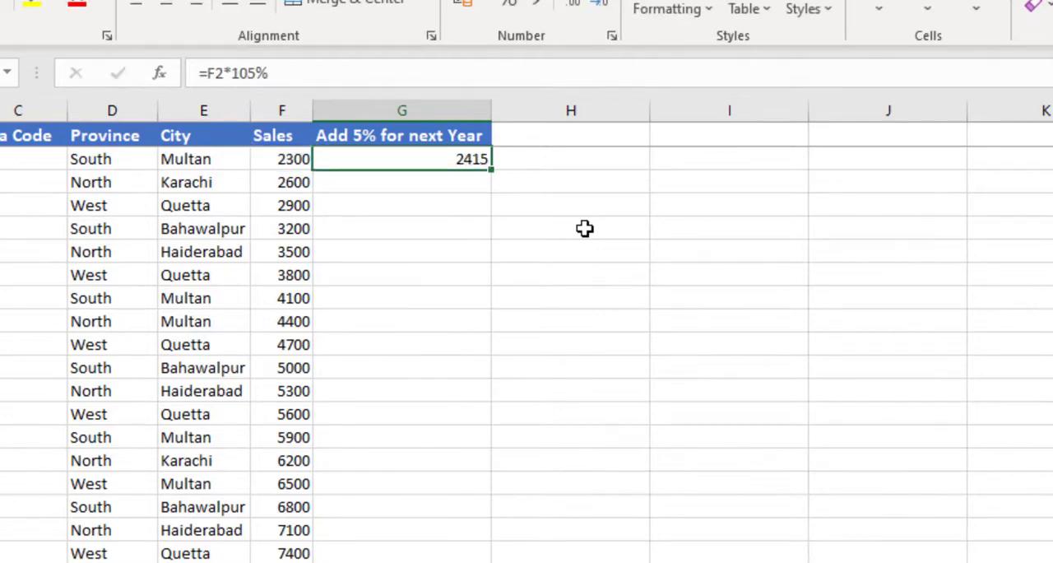
- Fill the formula in G2 down through cell G15, then check the remaining rows of the Add 5% for next Year column
drag(493, 169, 503, 466)
scroll(549, 435, down, 12)
scroll(549, 436, down, 9)
scroll(547, 432, up, 20)
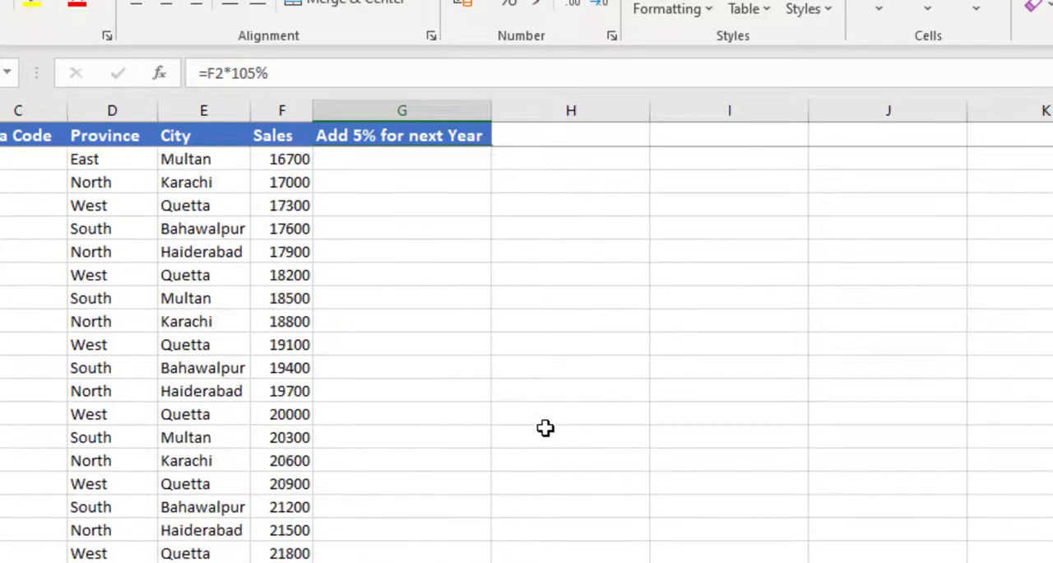
scroll(466, 396, up, 1)
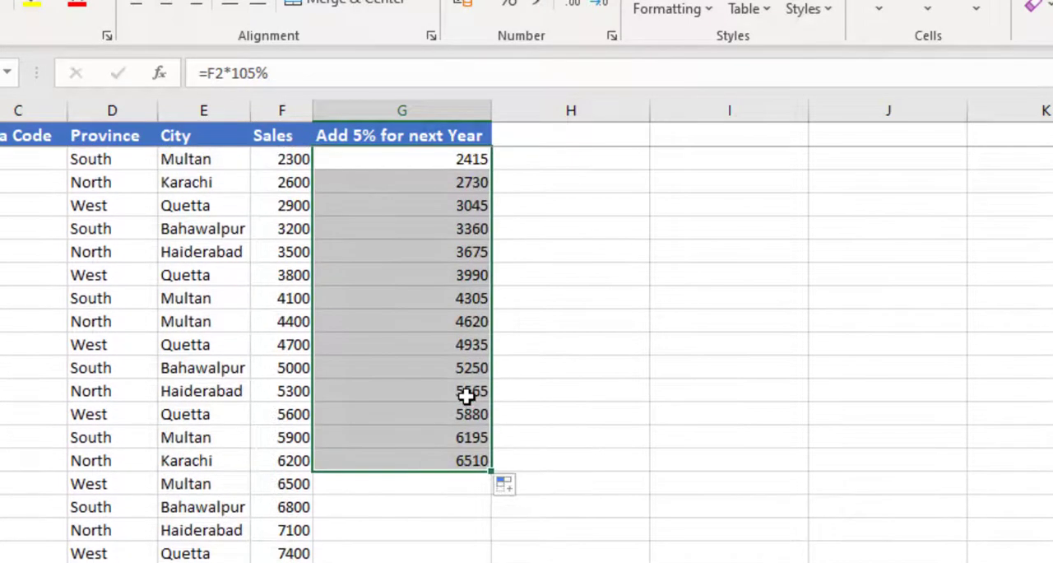
- Clear the filled formulas from G2:G15 and return to cell G2
click(417, 160)
key(ctrl+shift+Down)
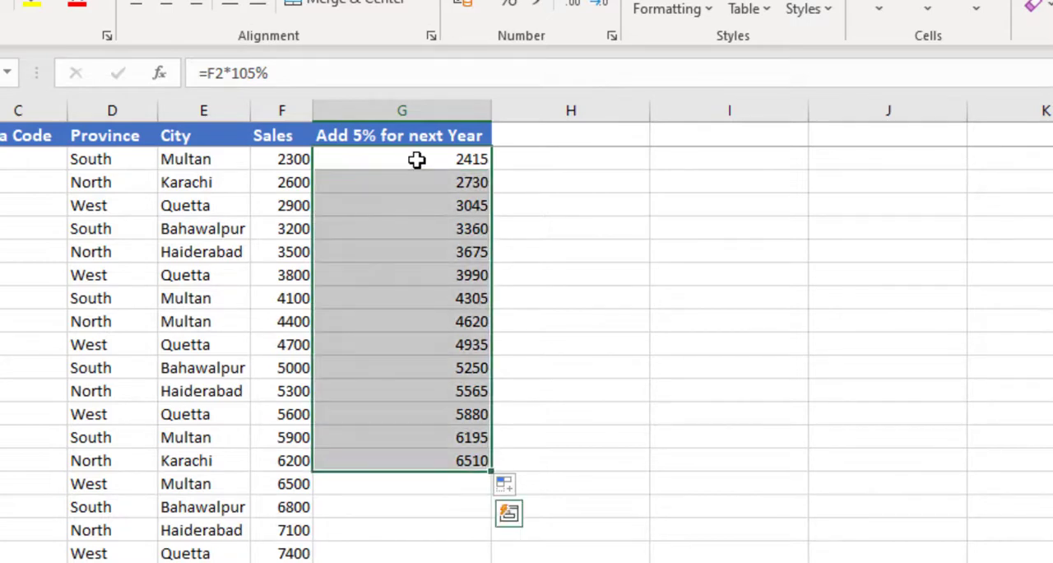
key(Delete)
key(Up)
click(417, 159)
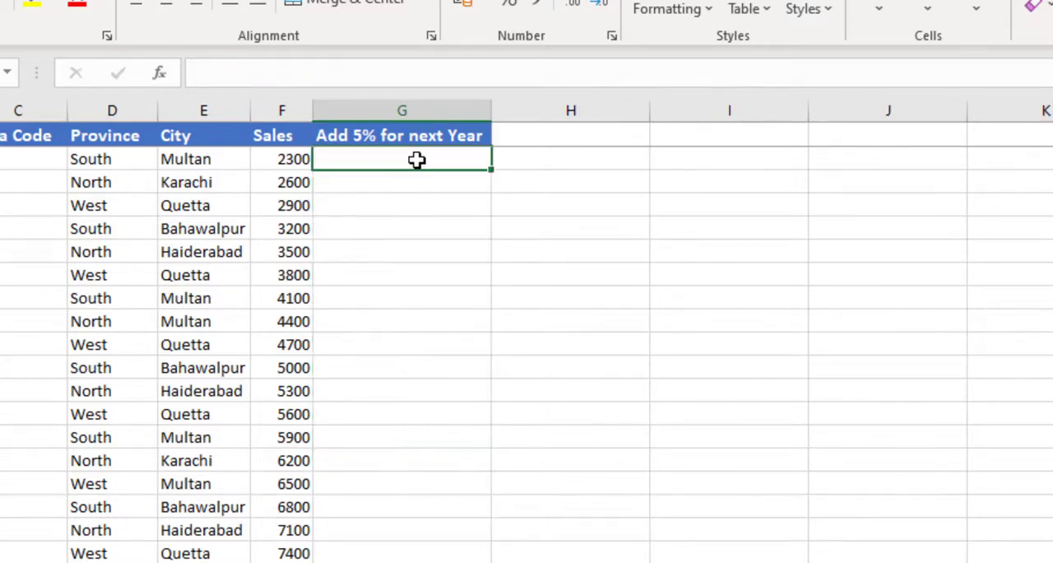
- Enter the array formula =F2:F245*105% in G2 to calculate every sales row at once, and review the results down the column
text(=)
click(289, 160)
key(ctrl+shift+Down)
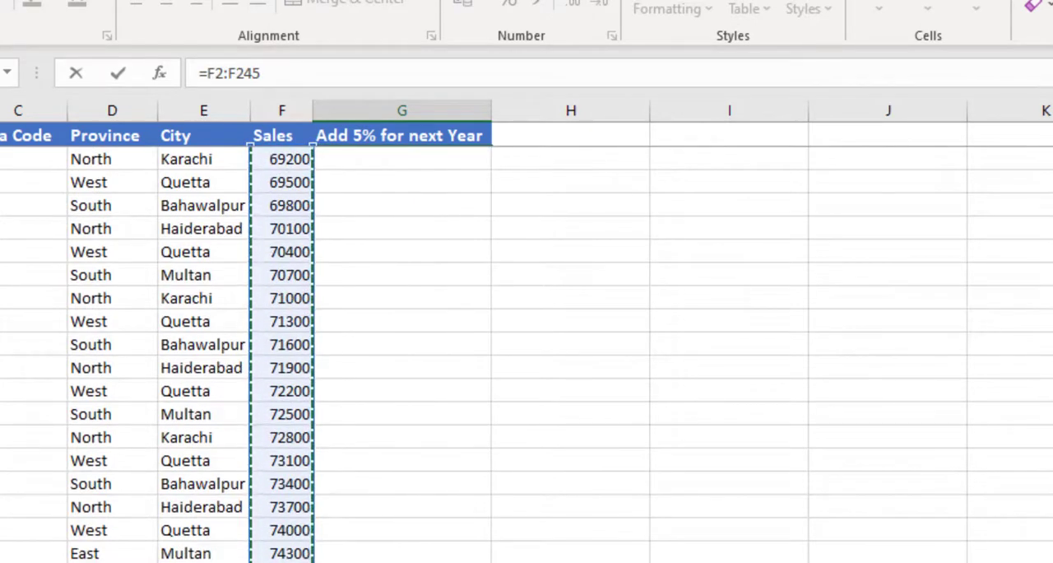
scroll(526, 354, up, 20)
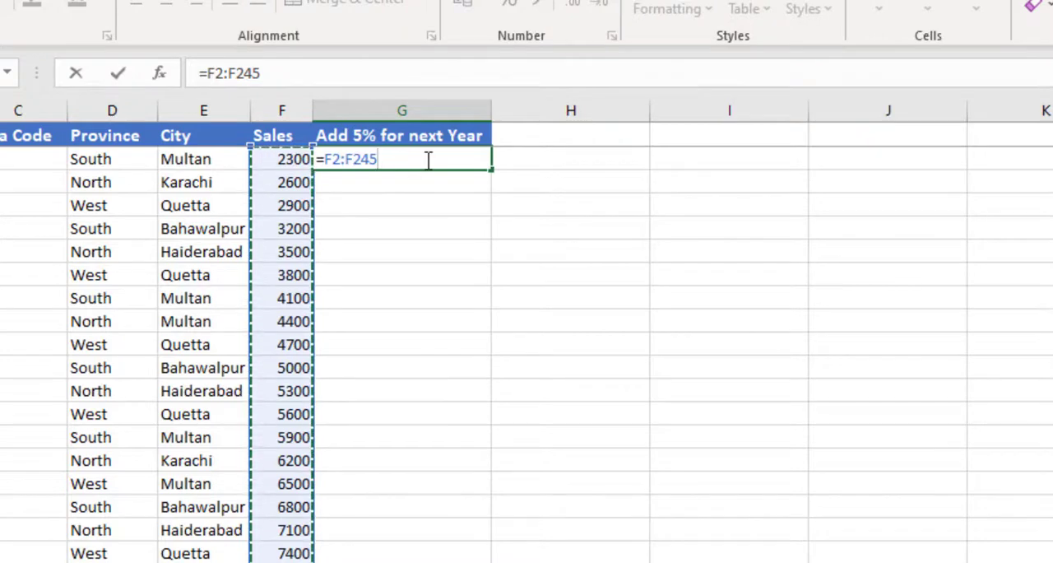
text(*105%)
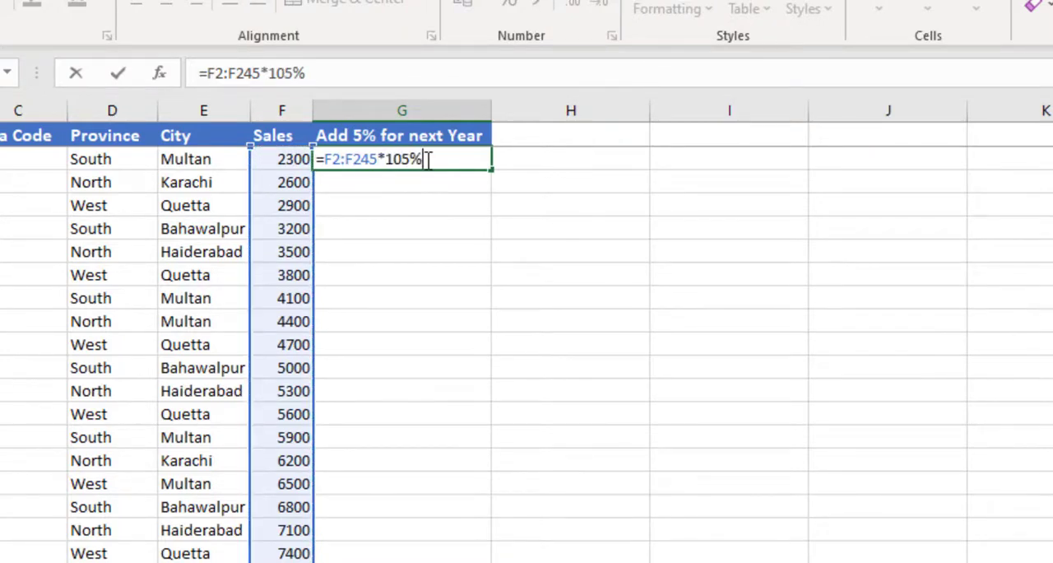
key(Return)
scroll(452, 214, down, 5)
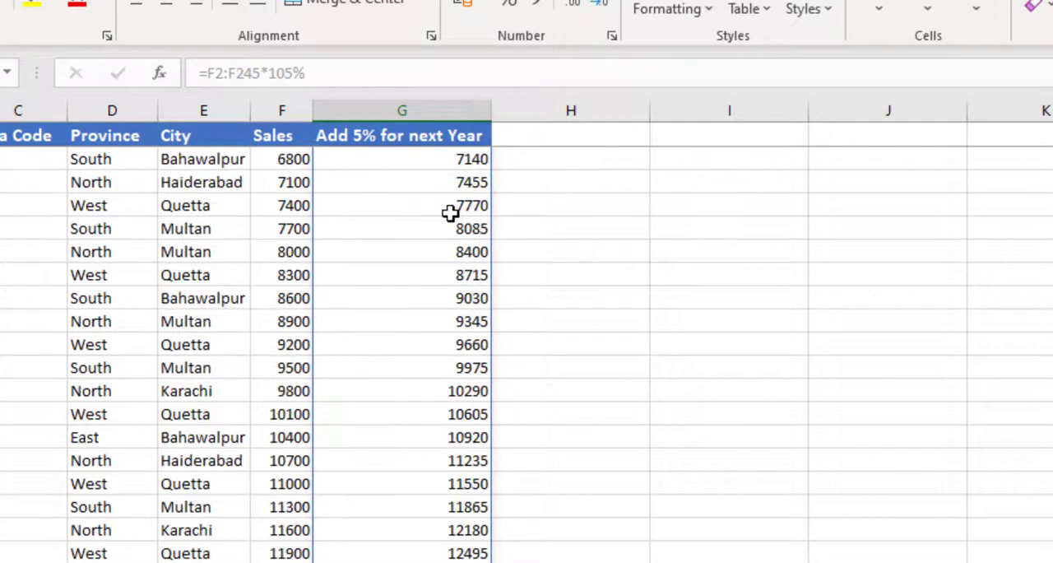
scroll(450, 213, down, 20)
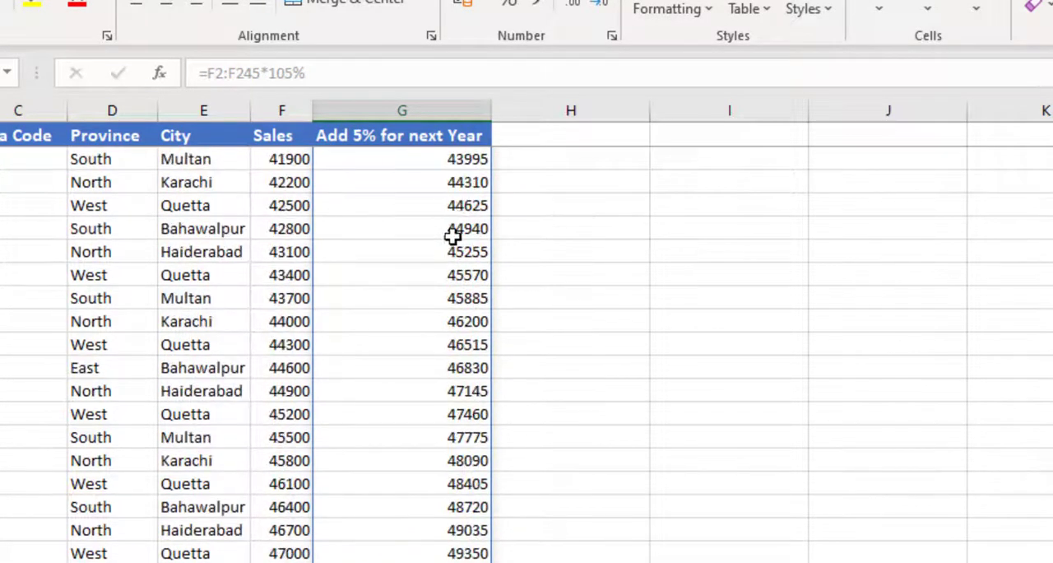
scroll(453, 236, down, 20)
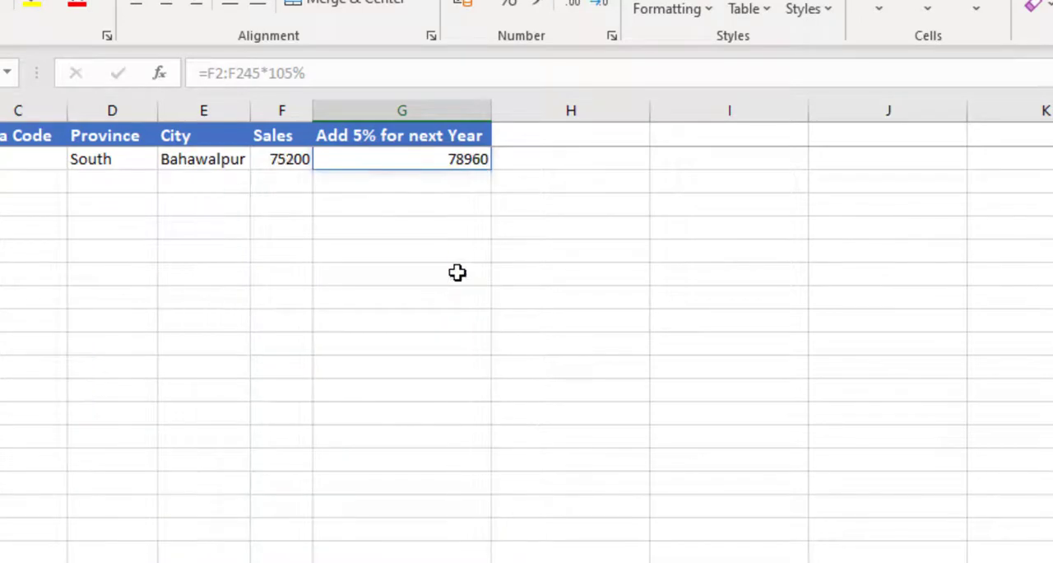
scroll(458, 272, up, 2)
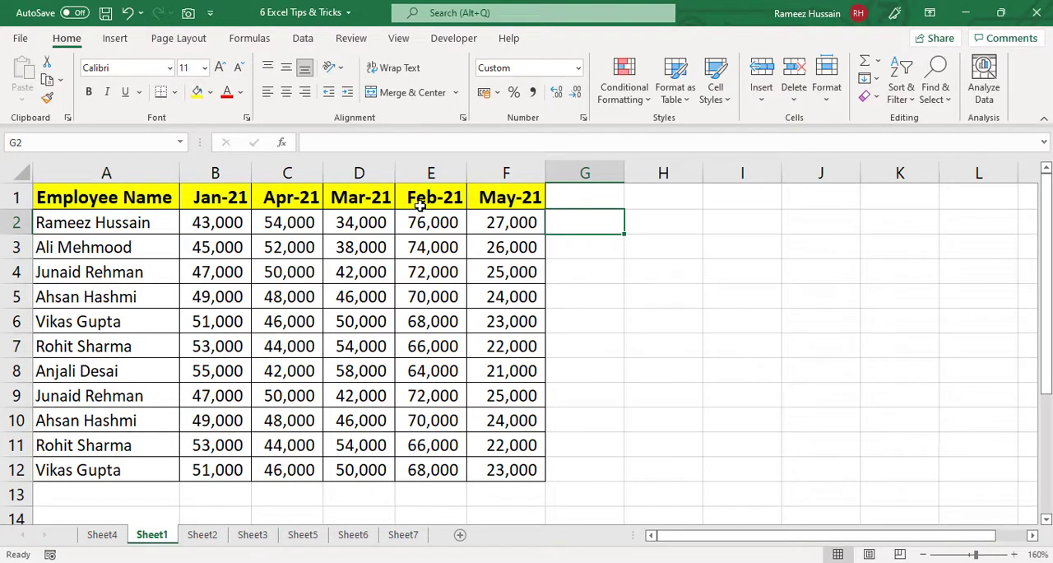
- On Sheet1, reorder the month columns by moving Feb-21 directly after Jan-21 and Mar-21 directly before Apr-21
click(436, 172)
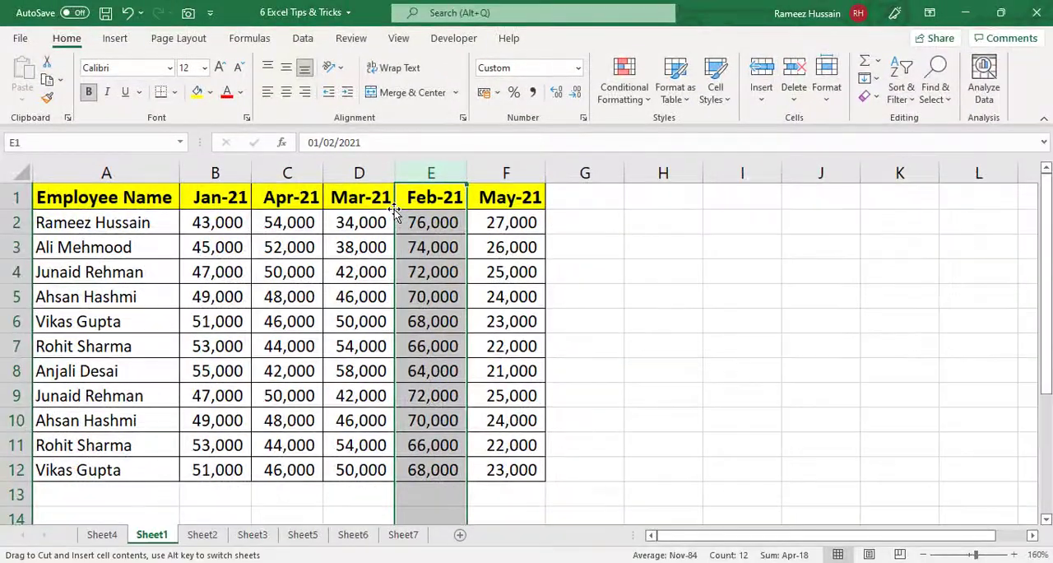
drag(394, 209, 267, 210)
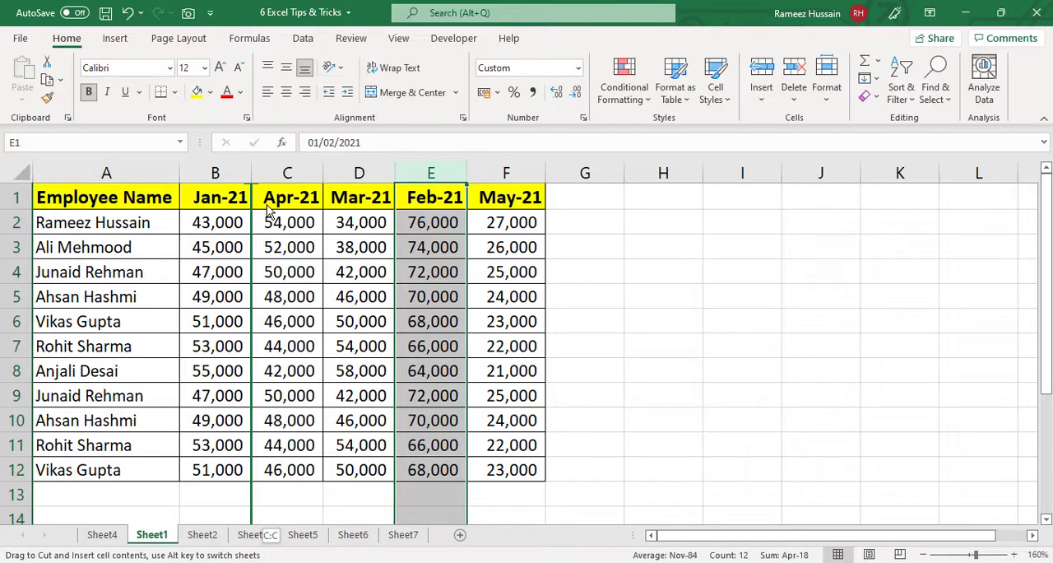
drag(267, 211, 268, 211)
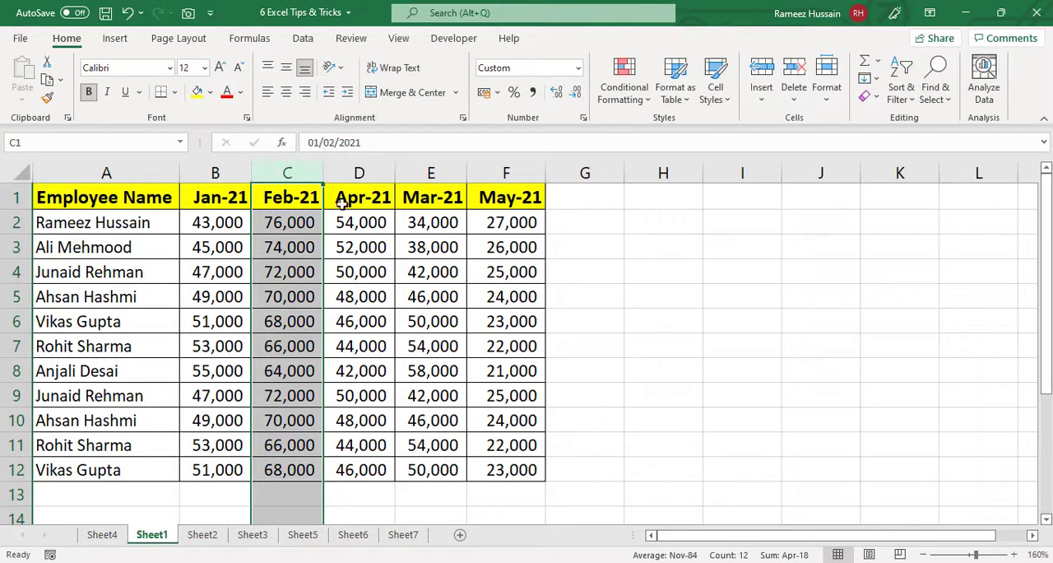
click(414, 174)
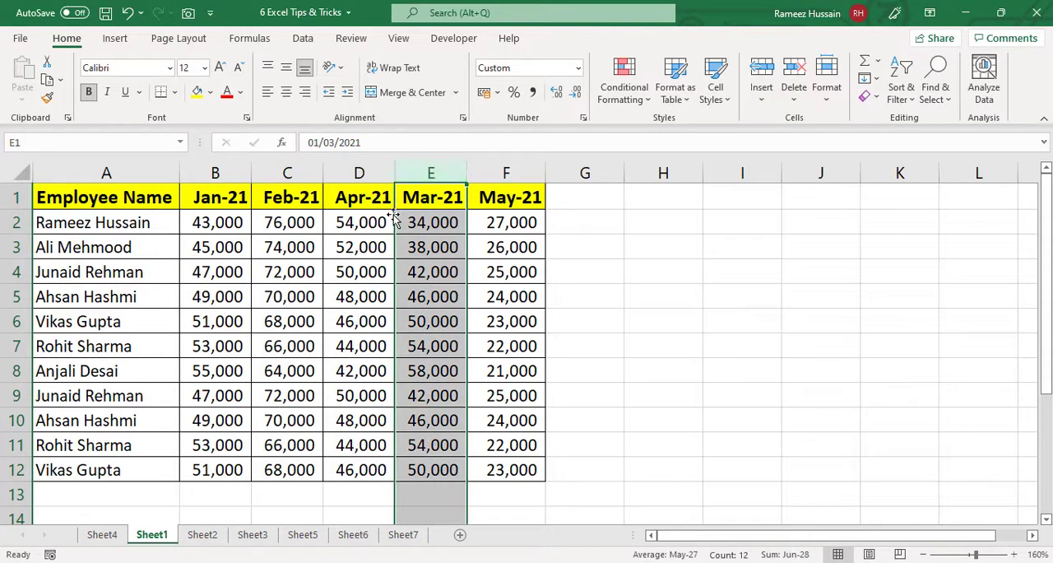
drag(395, 218, 347, 222)
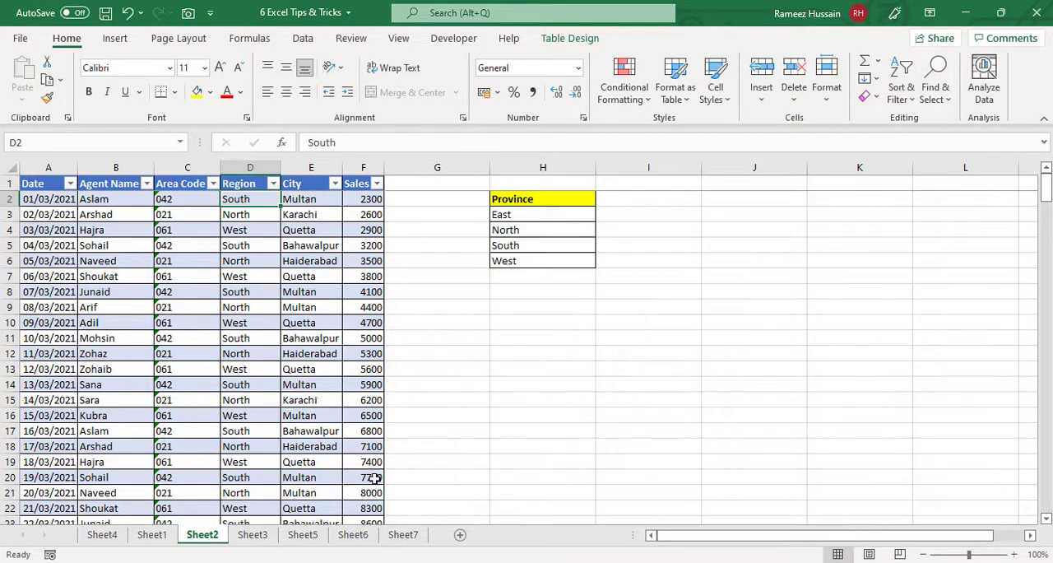
- On Sheet3, start a SUMIFS formula in the Total Sale cell E4 with Table1[Sales] as the sum range
click(259, 537)
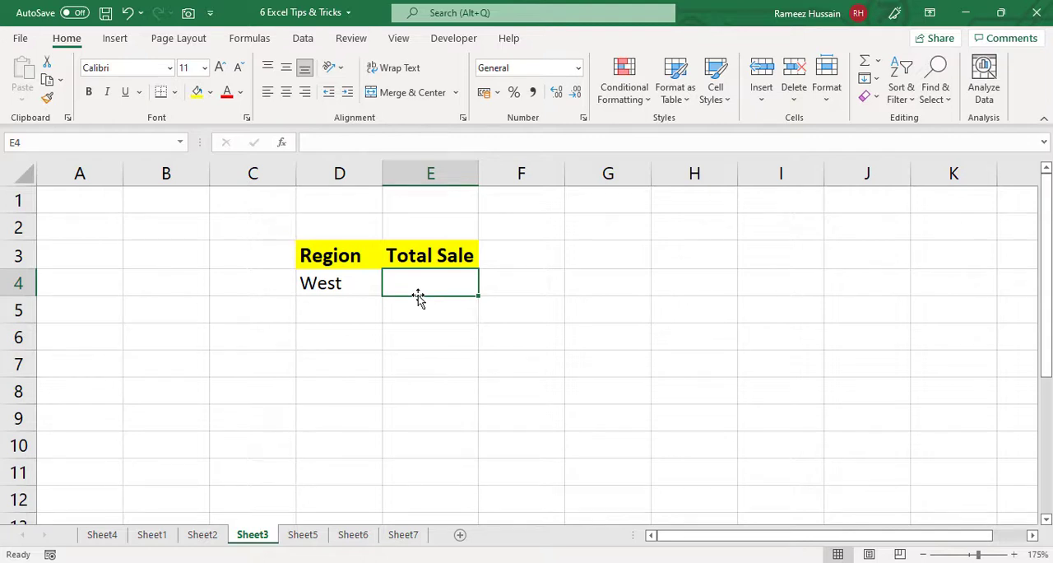
text(=sumifs)
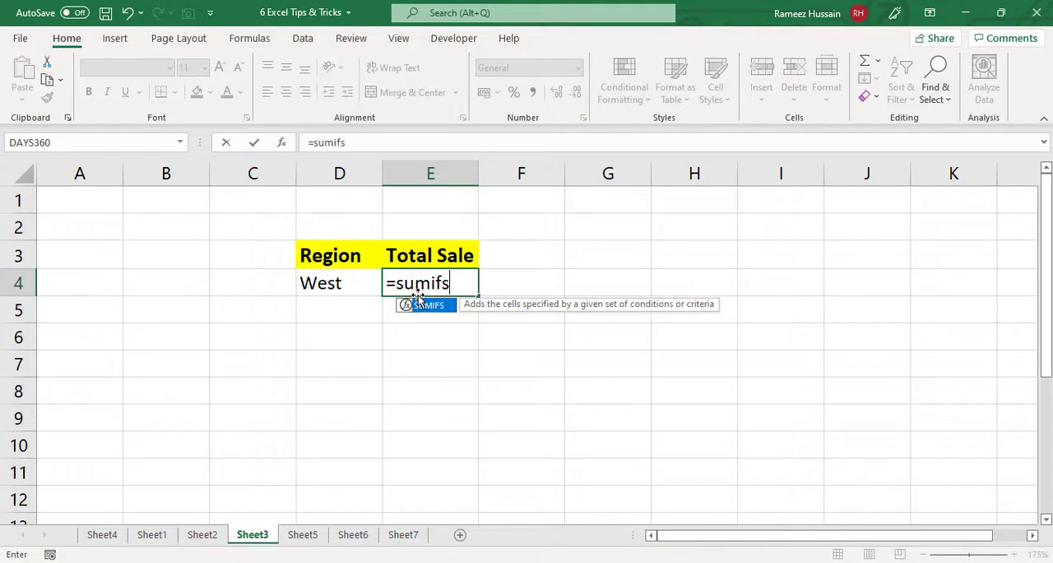
key(Tab)
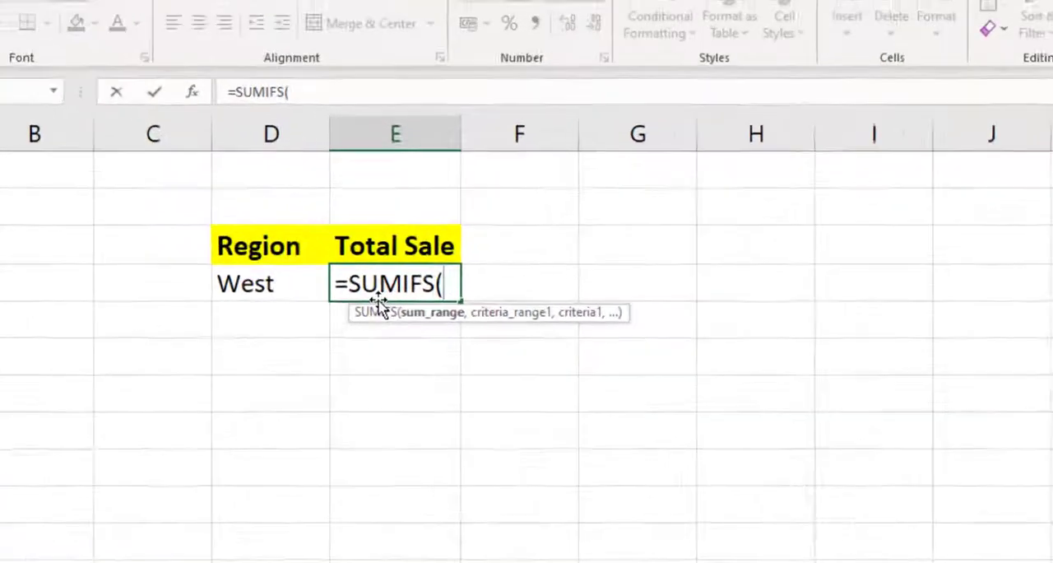
text(table1)
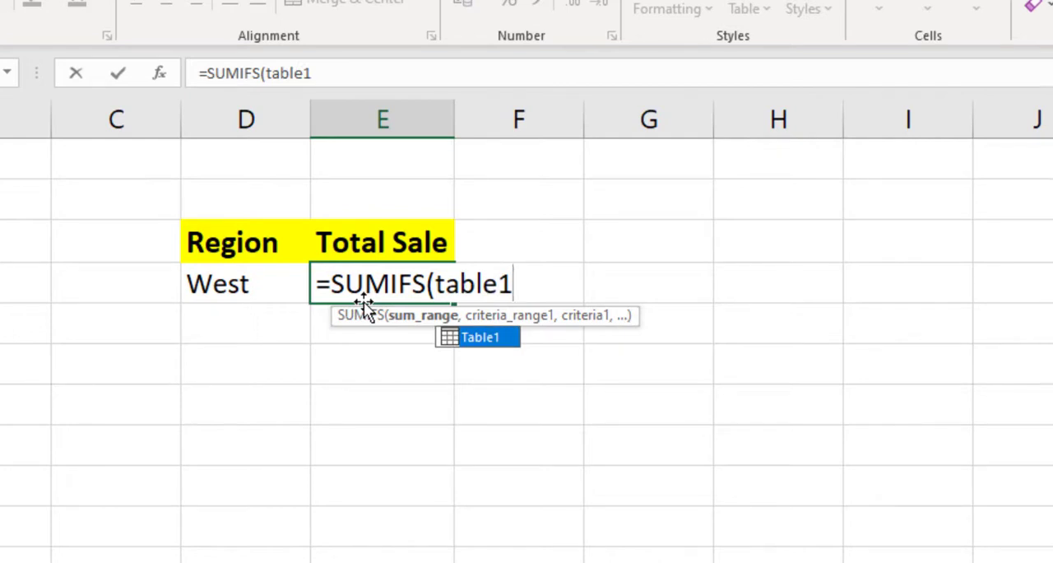
key(Tab)
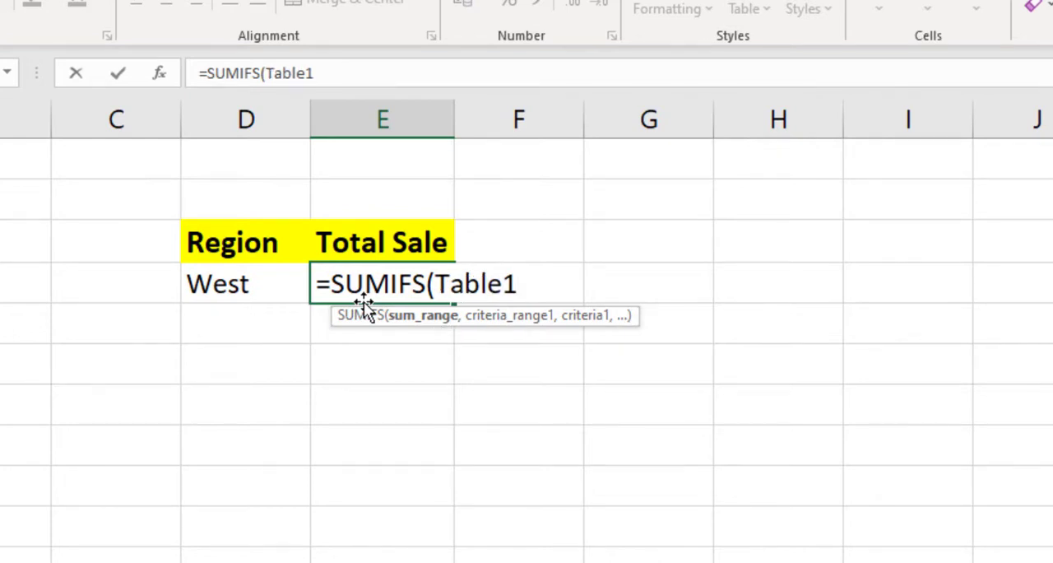
text([)
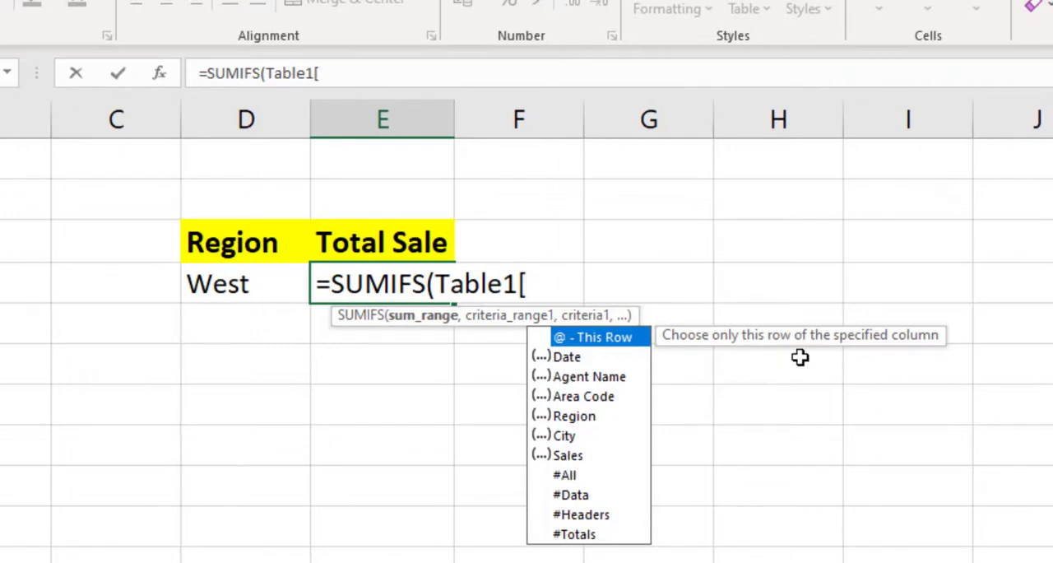
text(sal)
key(Tab)
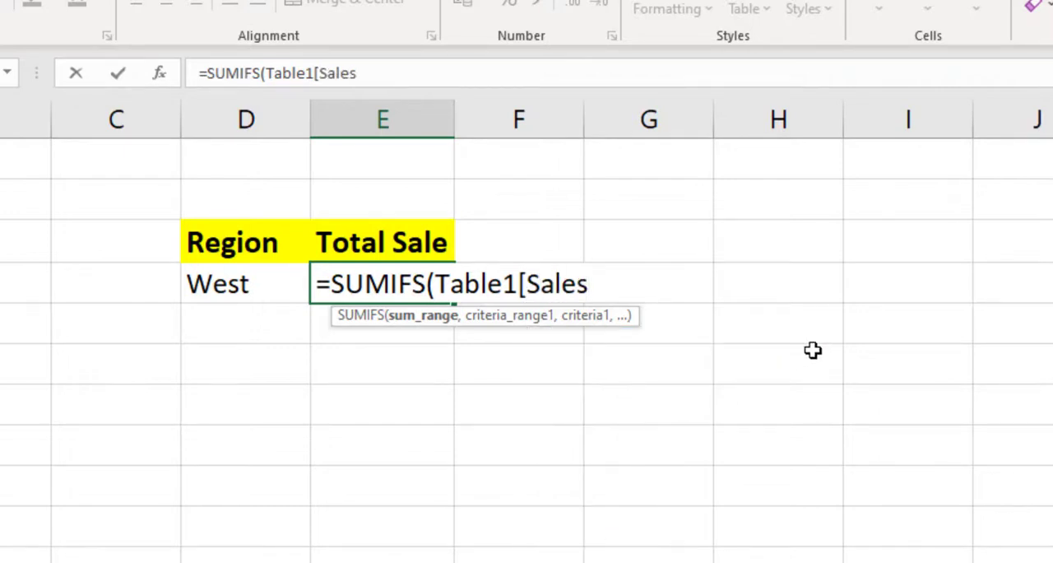
text(])
key(BackSpace)
text(],)
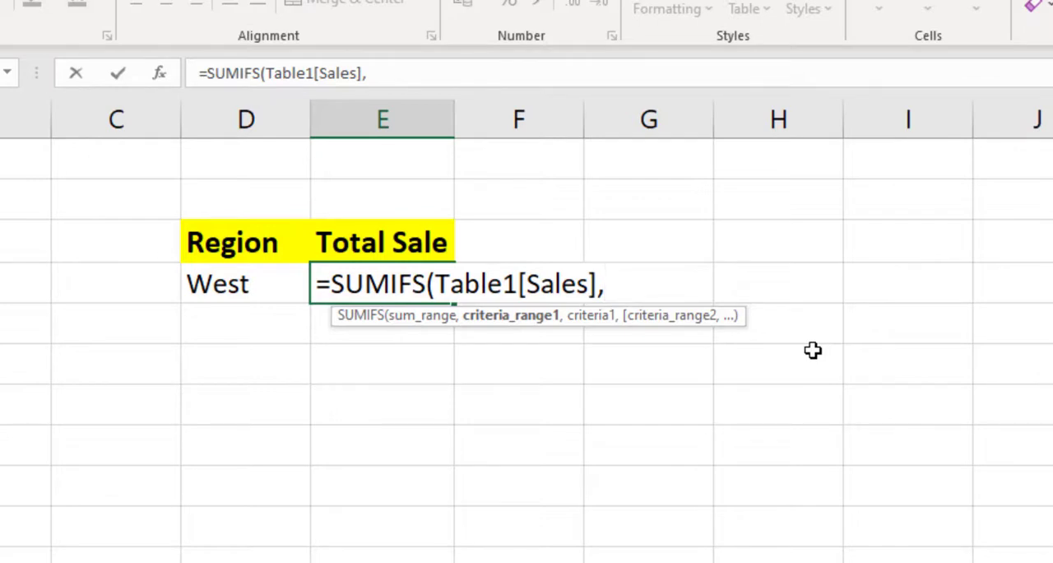
text(tab)
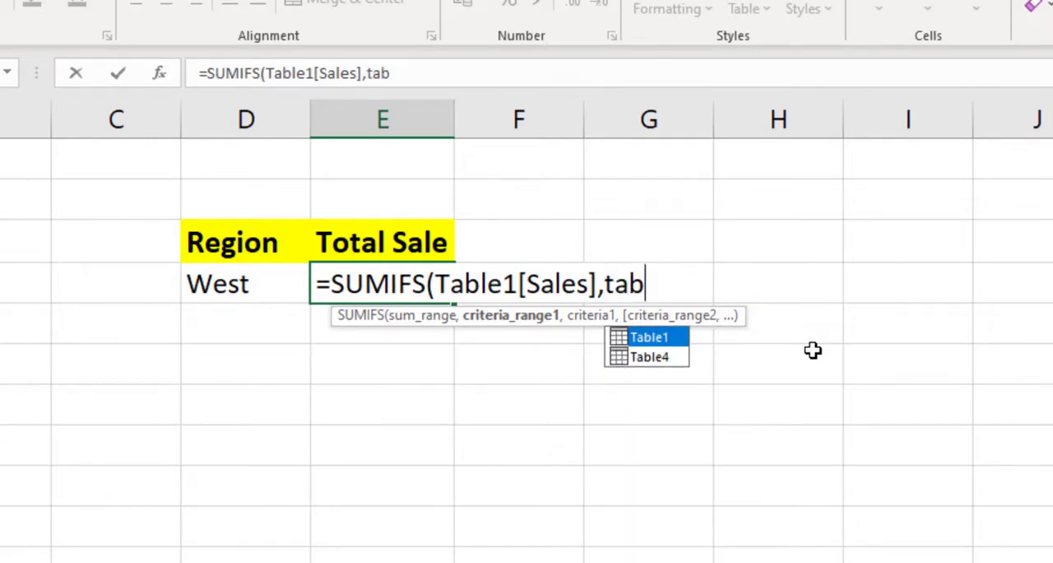
- Complete the SUMIFS formula in E4 with Table1[Region] as the criteria range and D4 as the criterion
key(Tab)
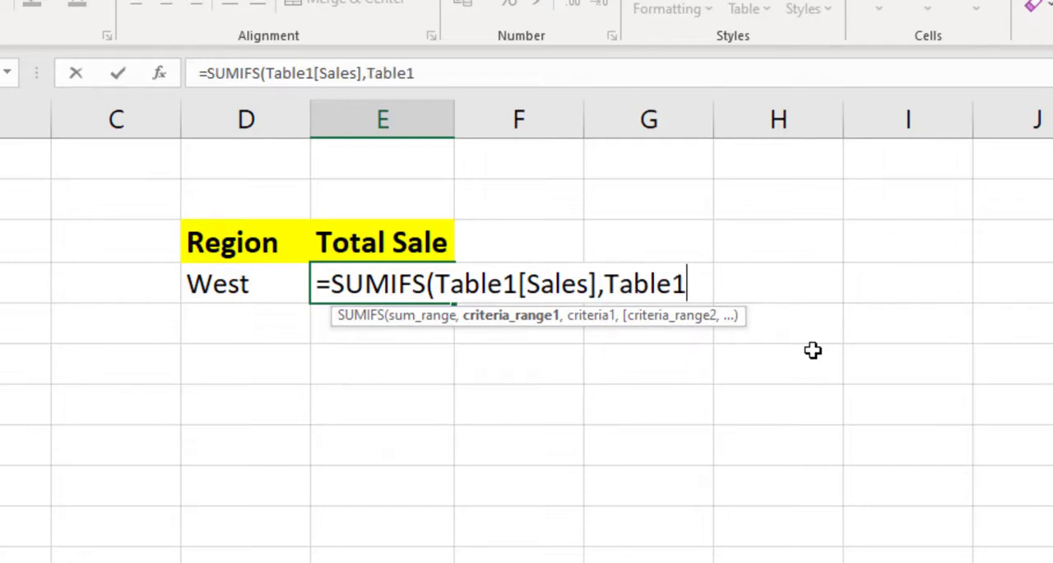
text([)
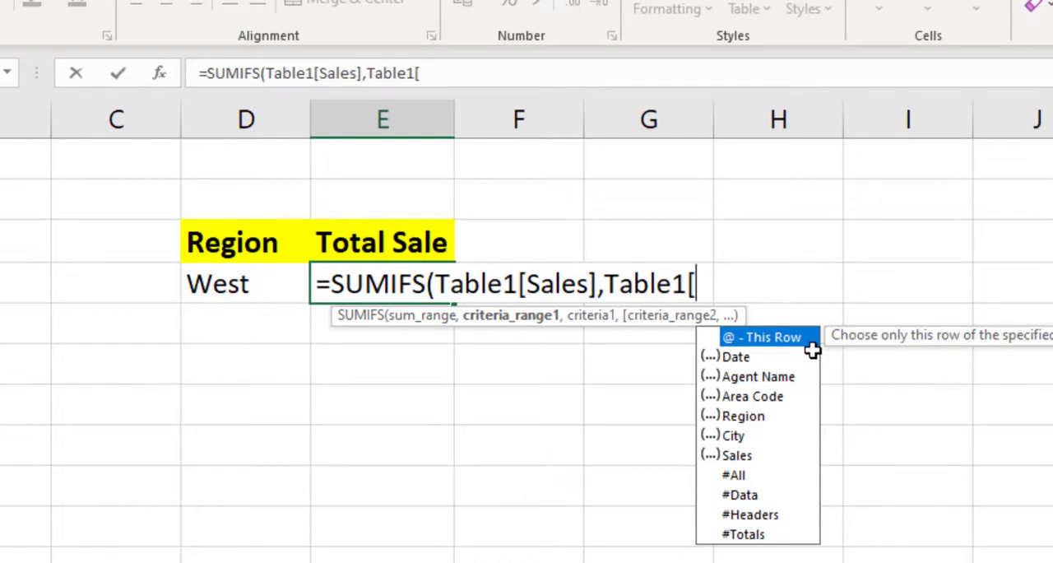
text(reg)
key(Tab)
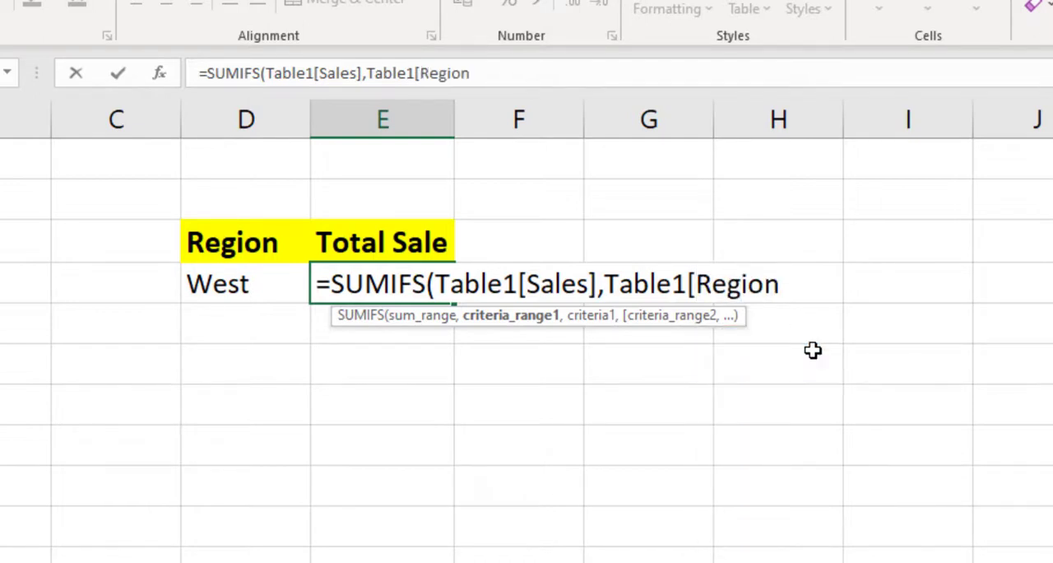
text(],)
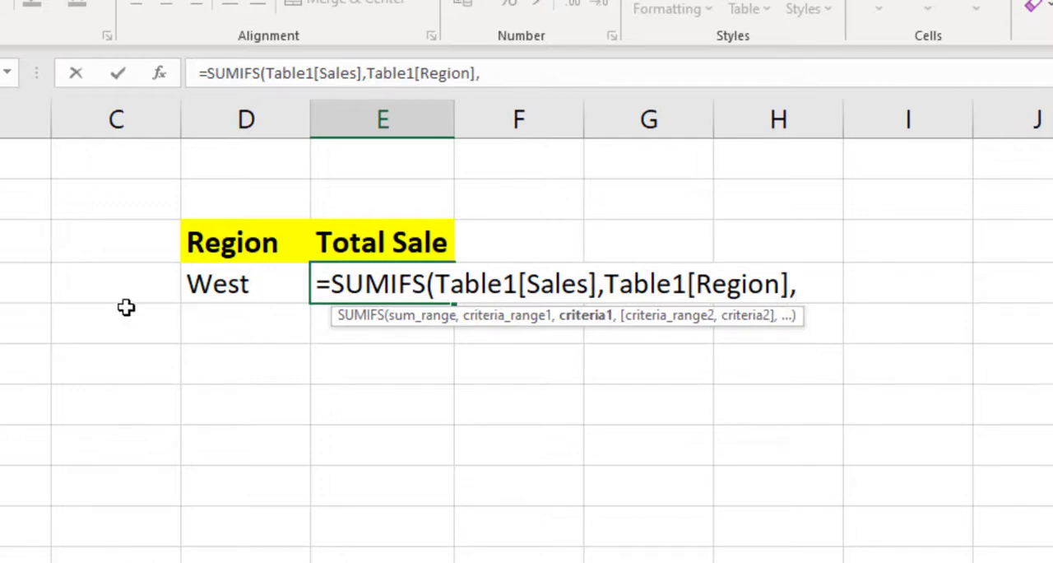
click(215, 282)
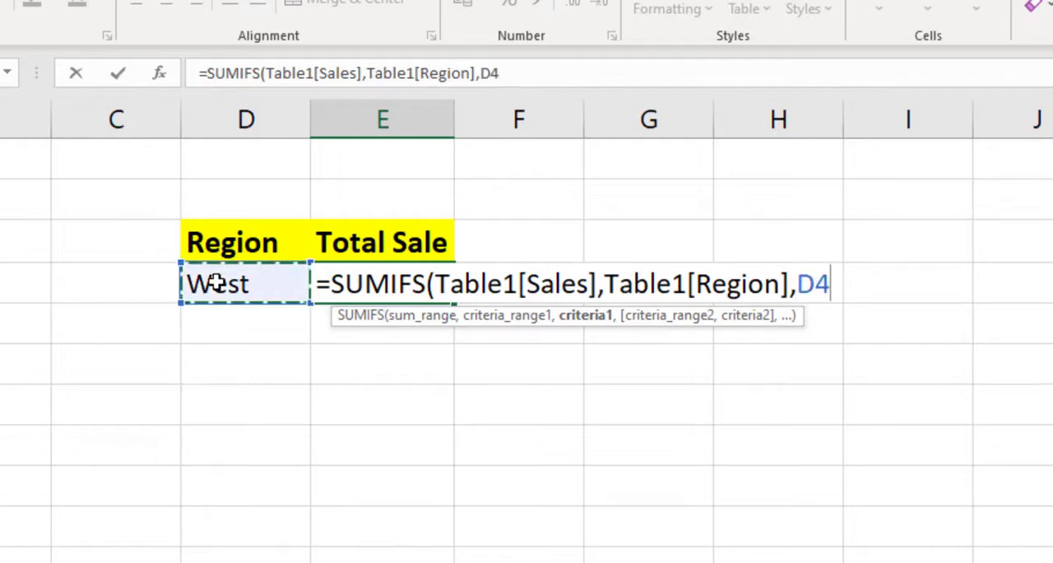
text())
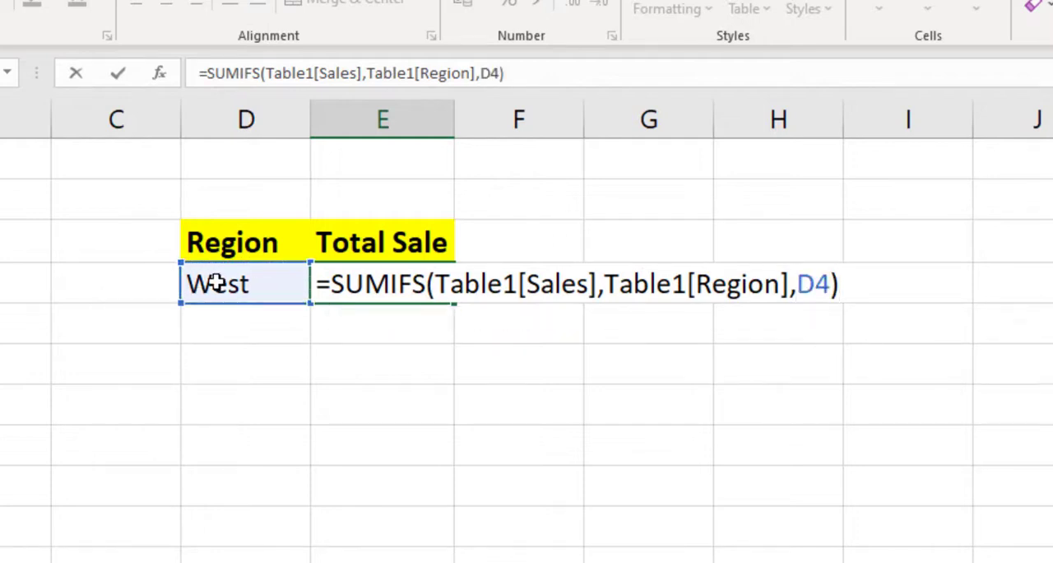
key(Return)
key(Up)
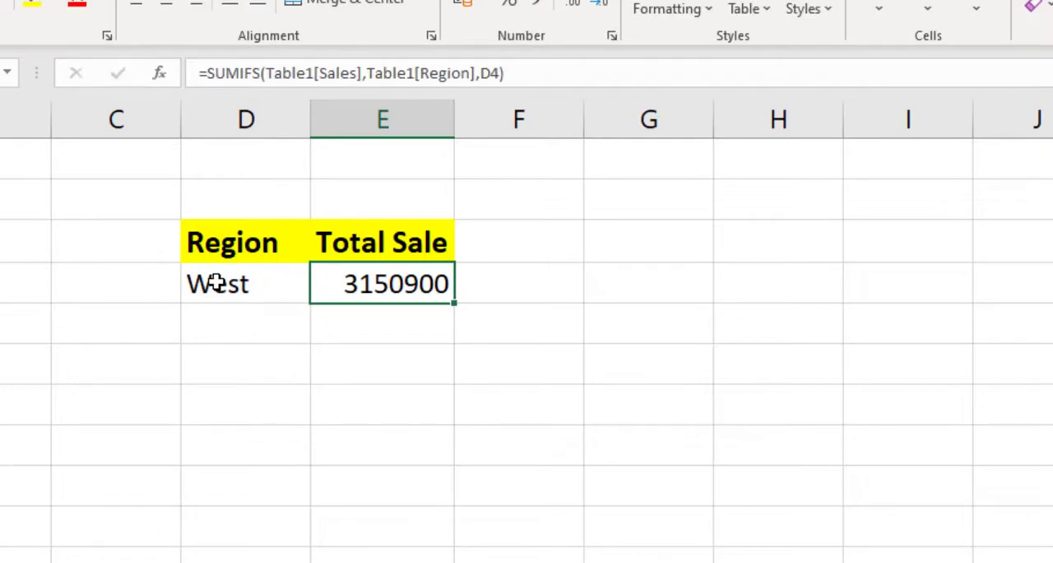
- Switch the region in D4 to North, South and finally East to test the total, and return to E4
click(215, 283)
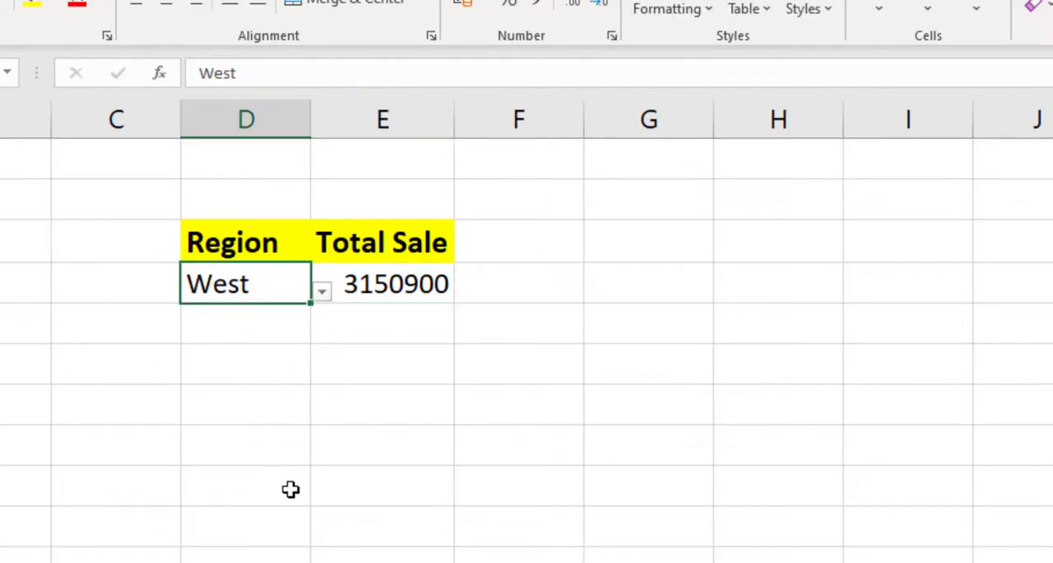
click(321, 291)
click(253, 360)
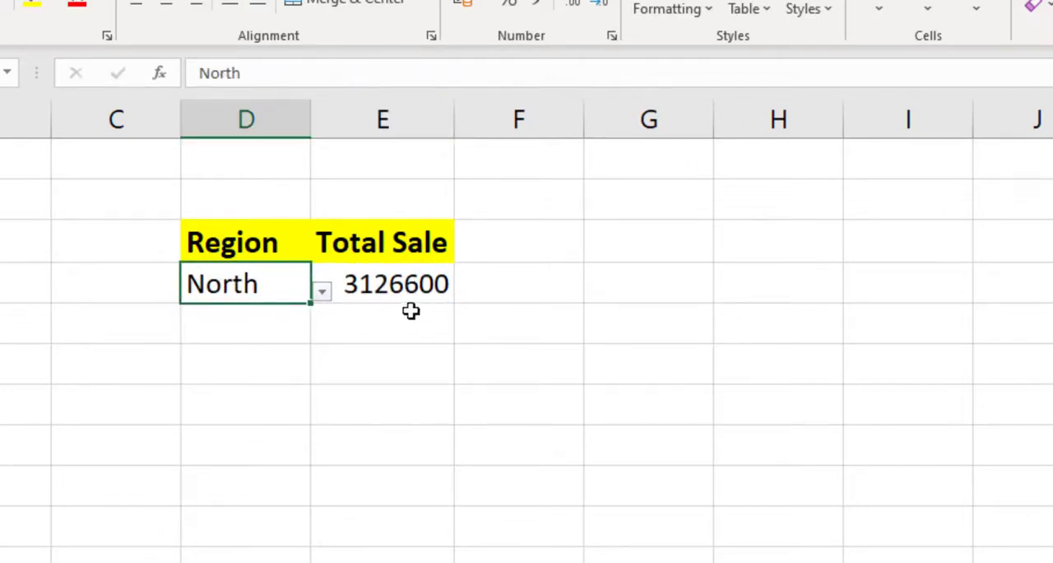
click(321, 296)
click(250, 377)
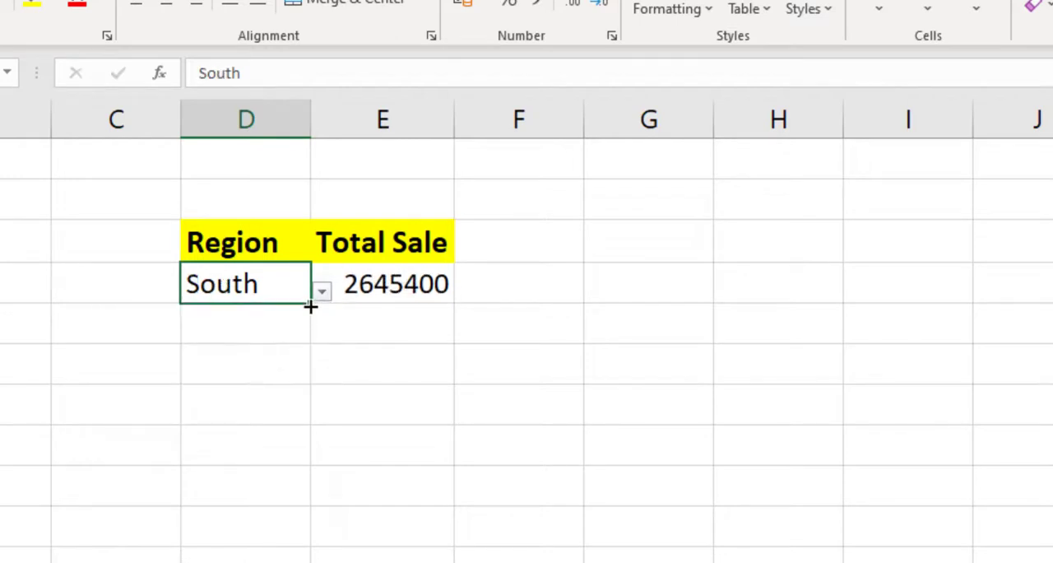
click(321, 292)
click(217, 317)
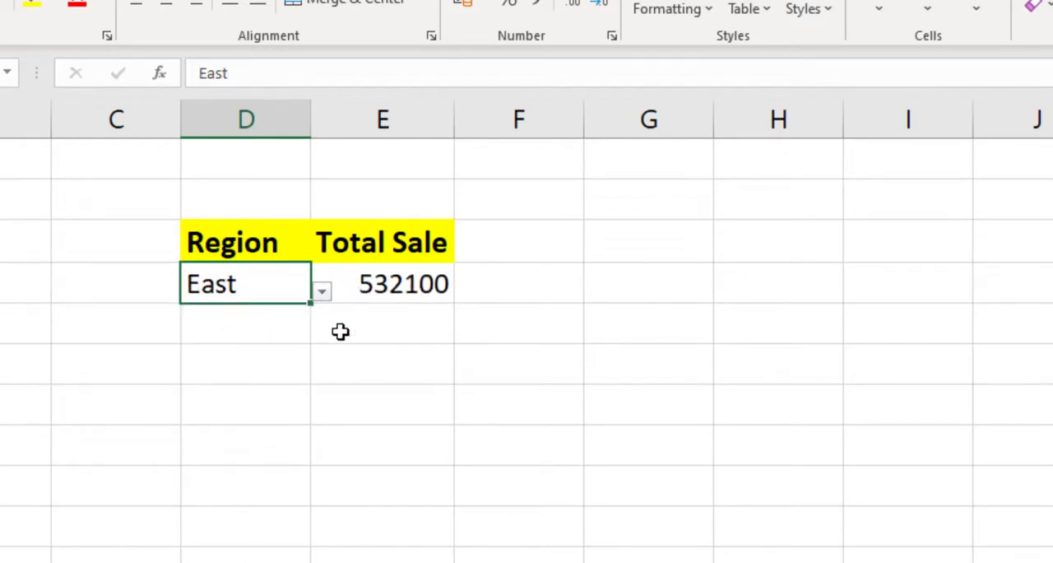
click(379, 285)
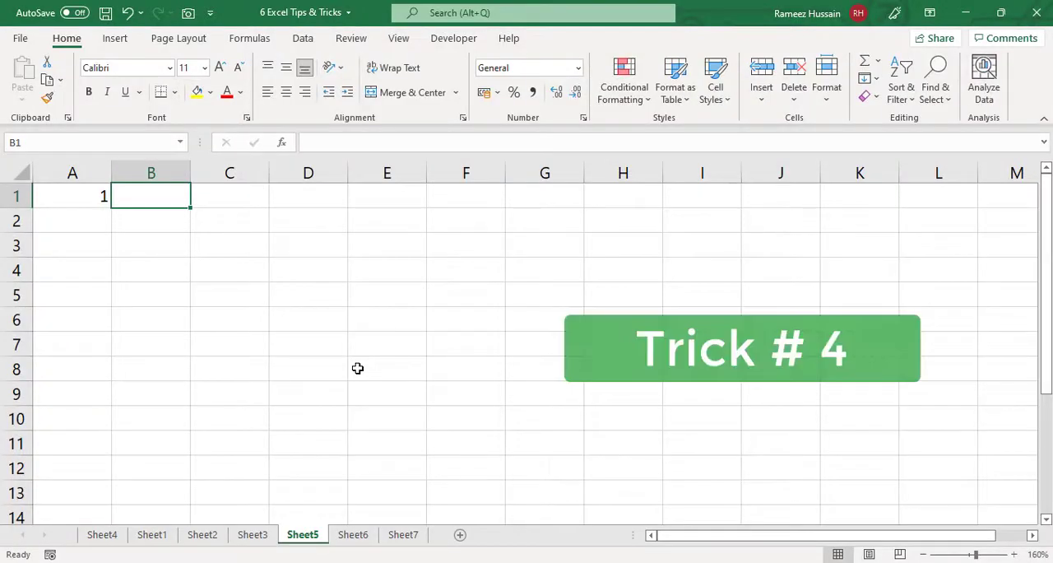
- On Sheet5, fill the value in A1 down through A6 as a plain copy, and undo the fill
key(Left)
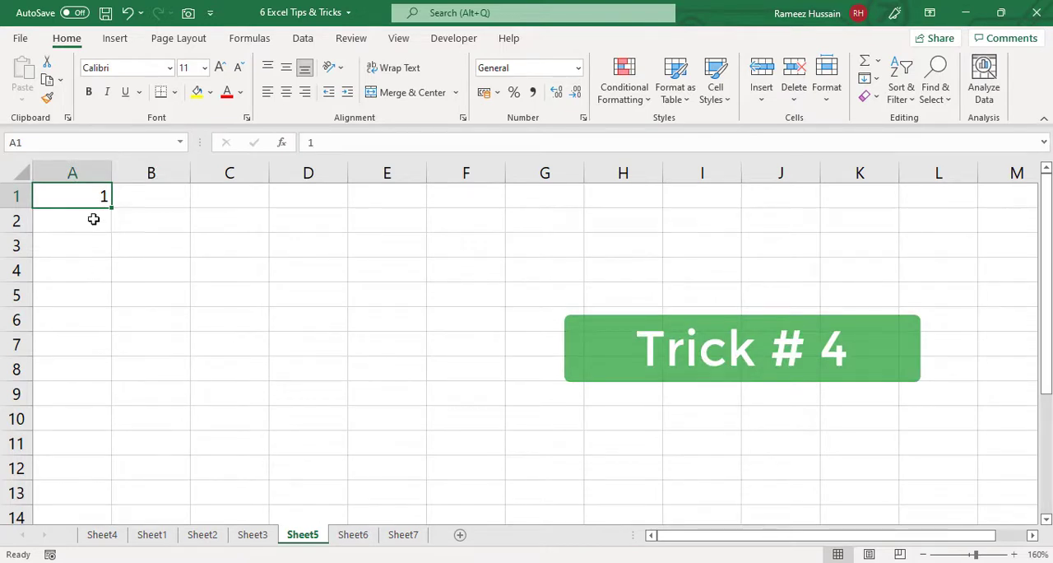
drag(111, 206, 116, 342)
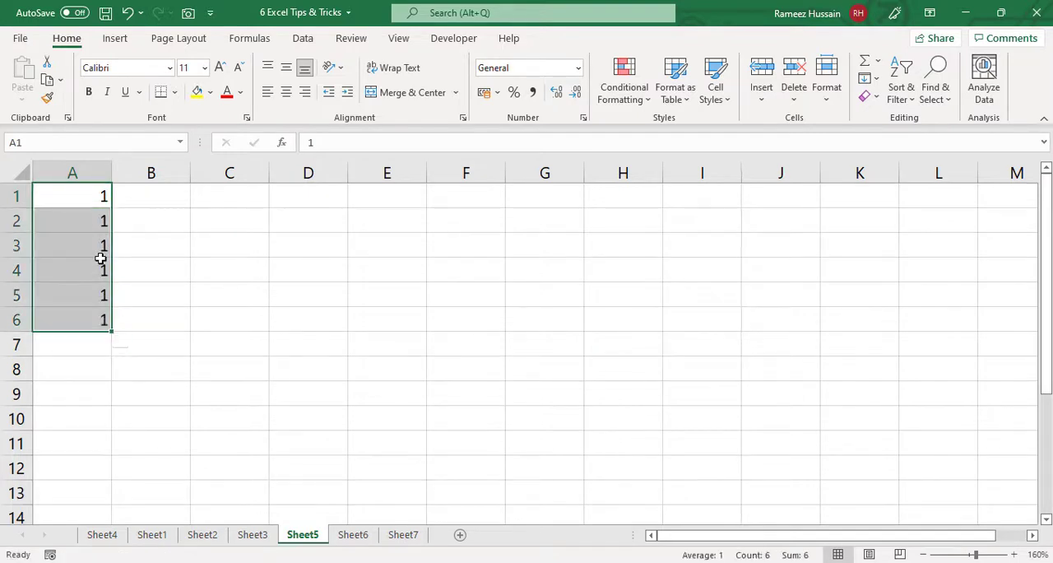
key(ctrl+z)
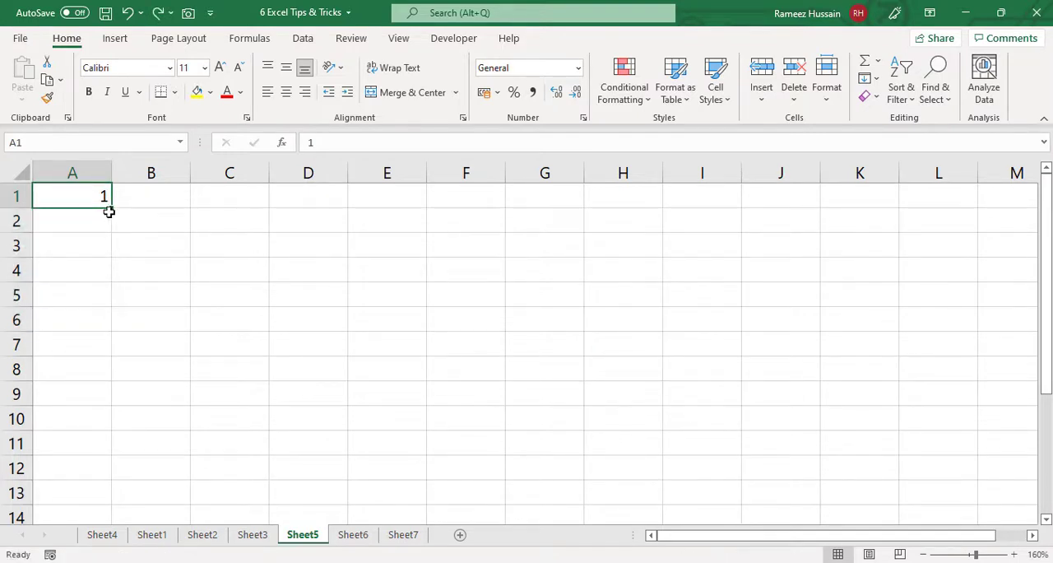
- Enter 2 in A2, extend the A1:A2 pattern down through A6, and undo both the fill and the entry
click(105, 217)
text(2)
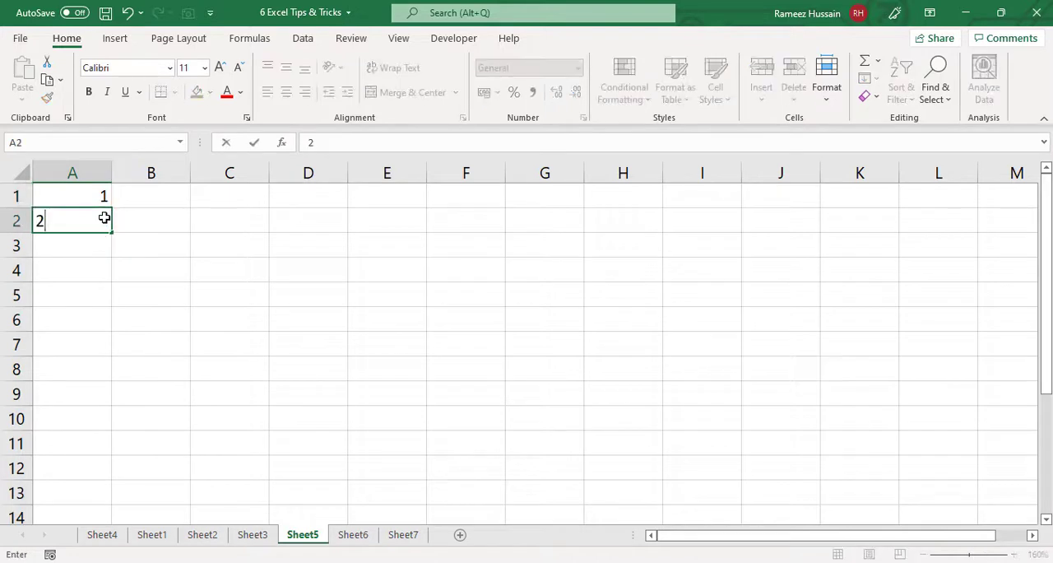
key(ctrl+Return)
drag(97, 199, 112, 340)
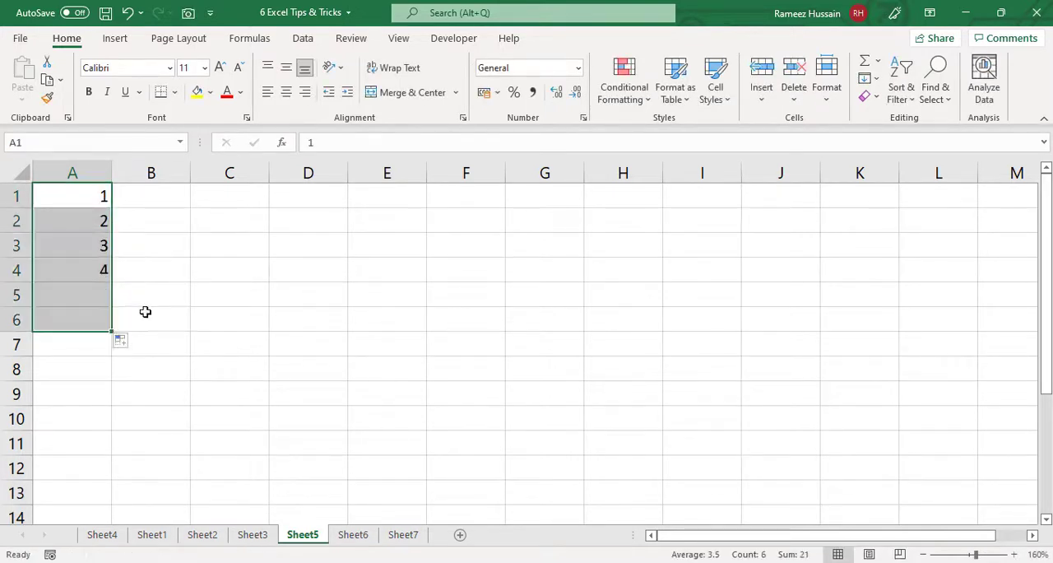
key(ctrl+z)
key(ctrl+z)
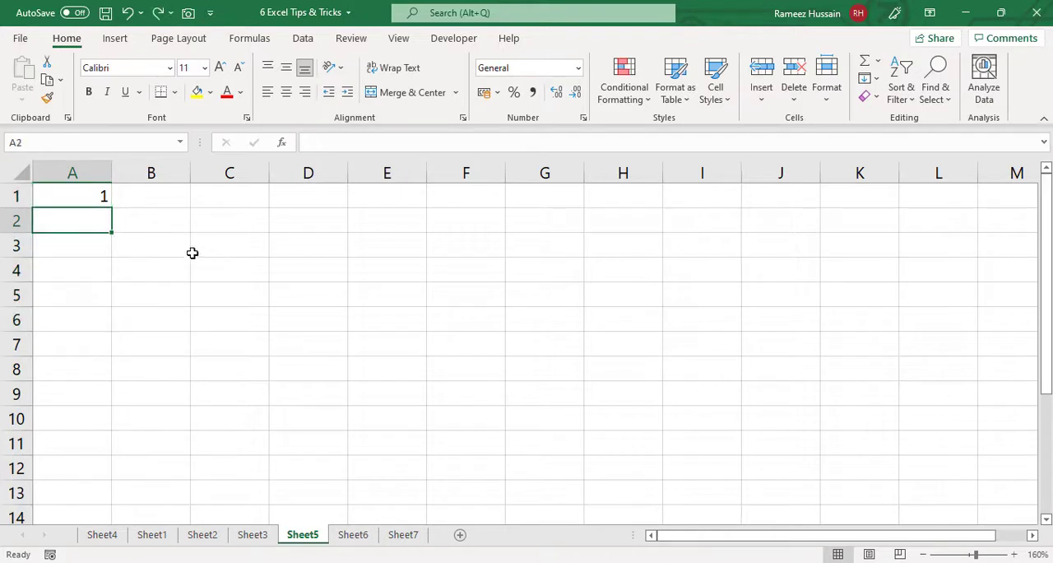
- Fill A1 down through A7 as an incrementing series from 1 to 7, and undo the fill
click(89, 193)
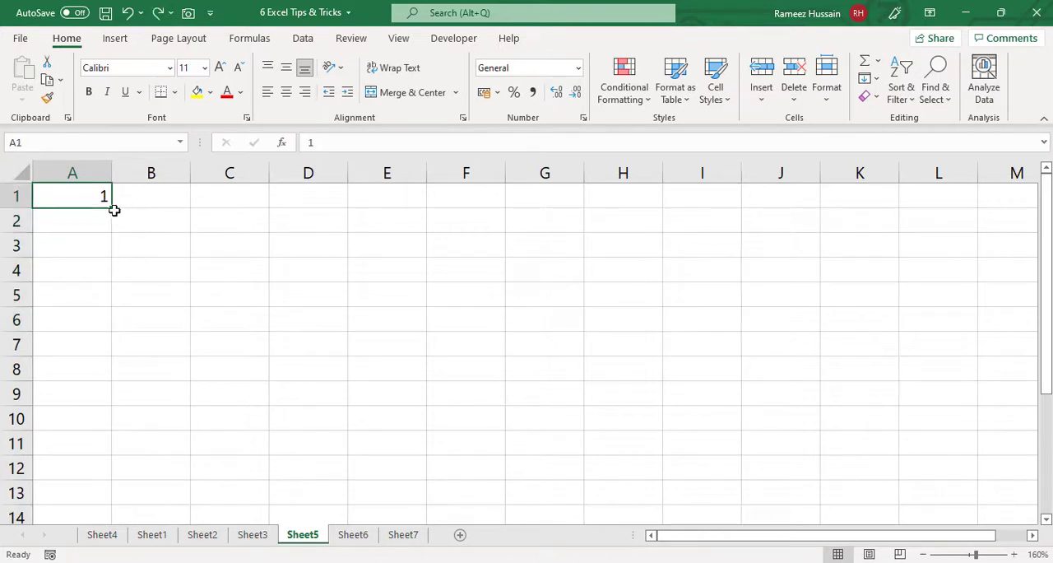
drag(114, 208, 113, 362)
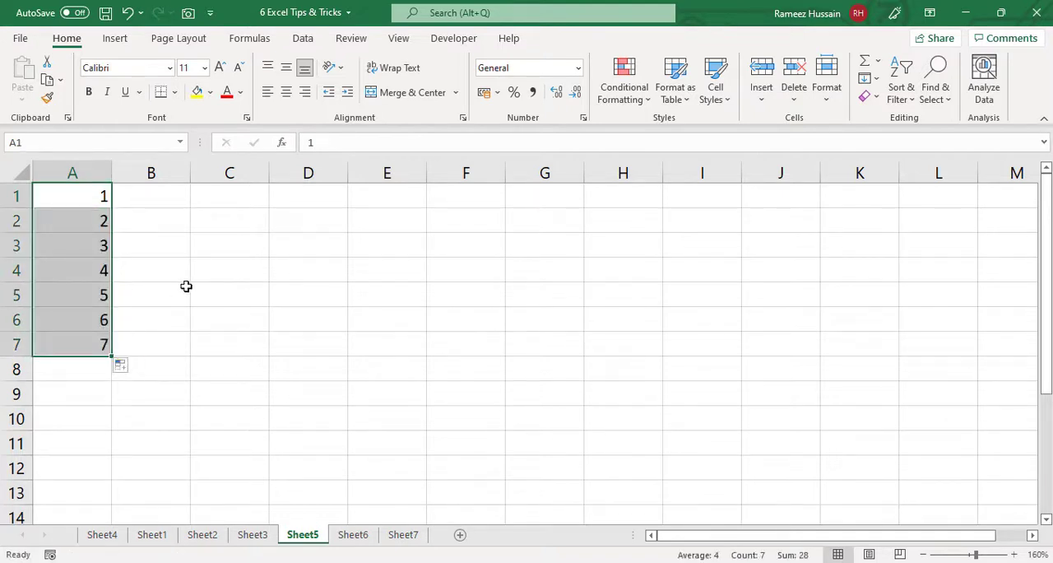
key(ctrl+z)
- Enter 1 in B1 as the series' starting value, keeping B1 selected
click(169, 197)
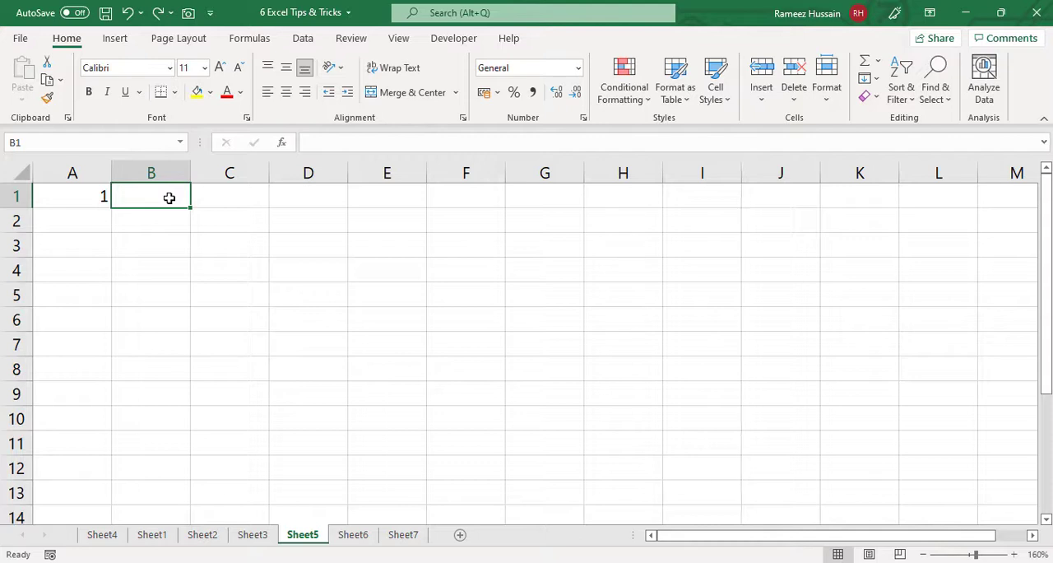
text(1)
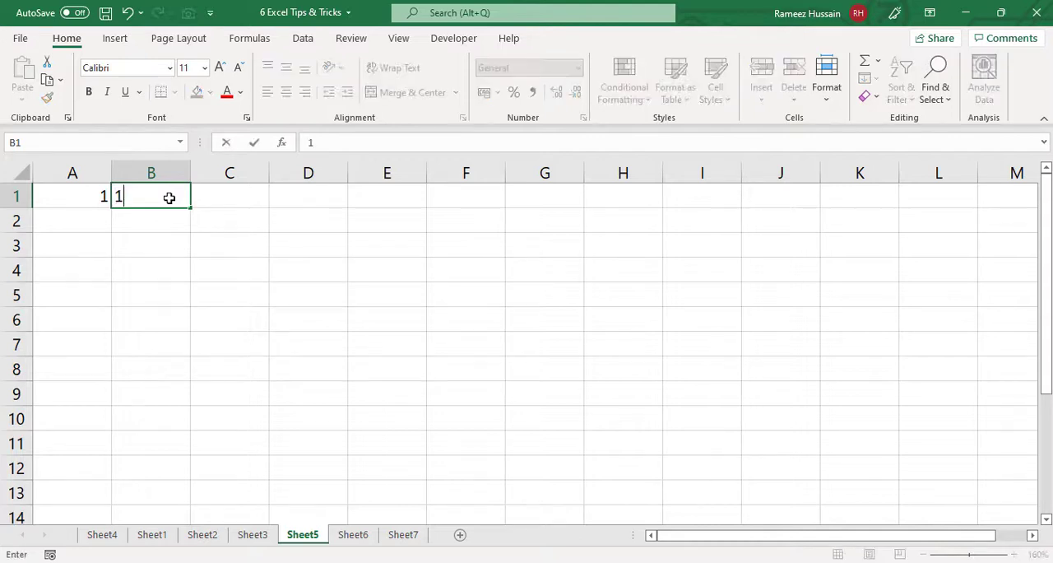
key(ctrl+Return)
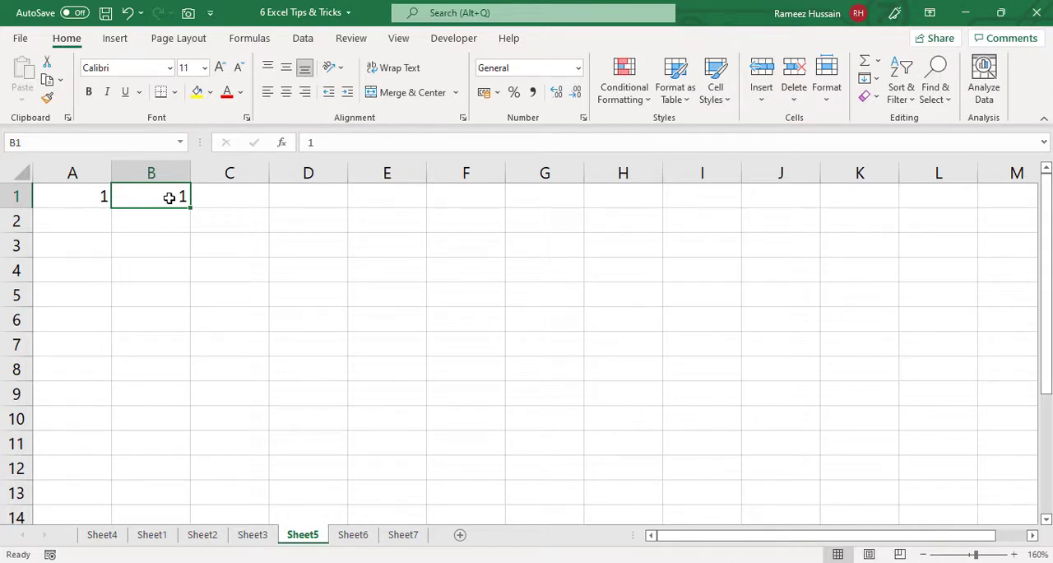
- Fill a linear series down column B from B1 with step value 1 and stop value 1000000, and check its last row
key(alt)
key(h)
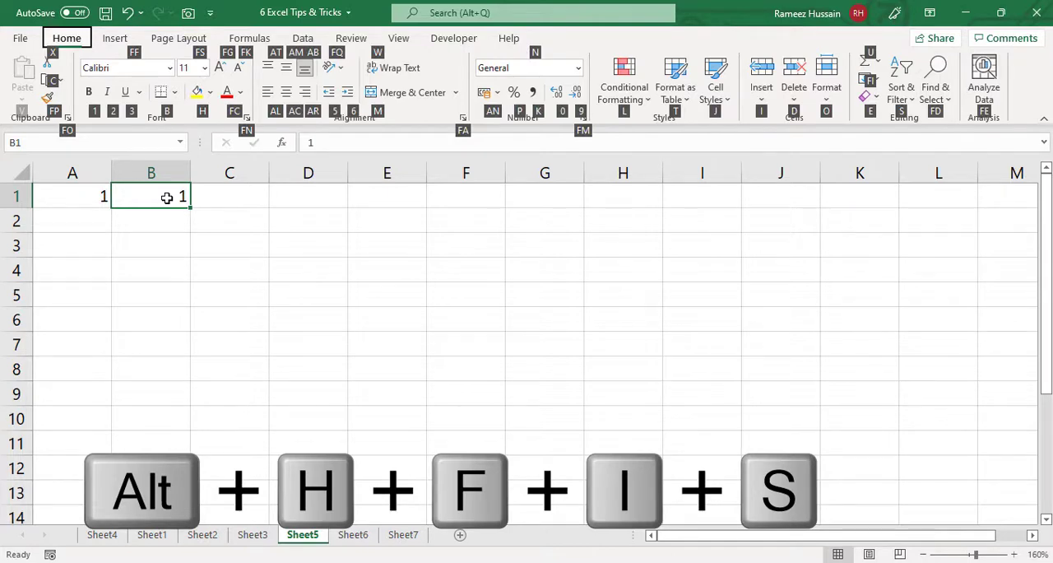
key(f)
key(i)
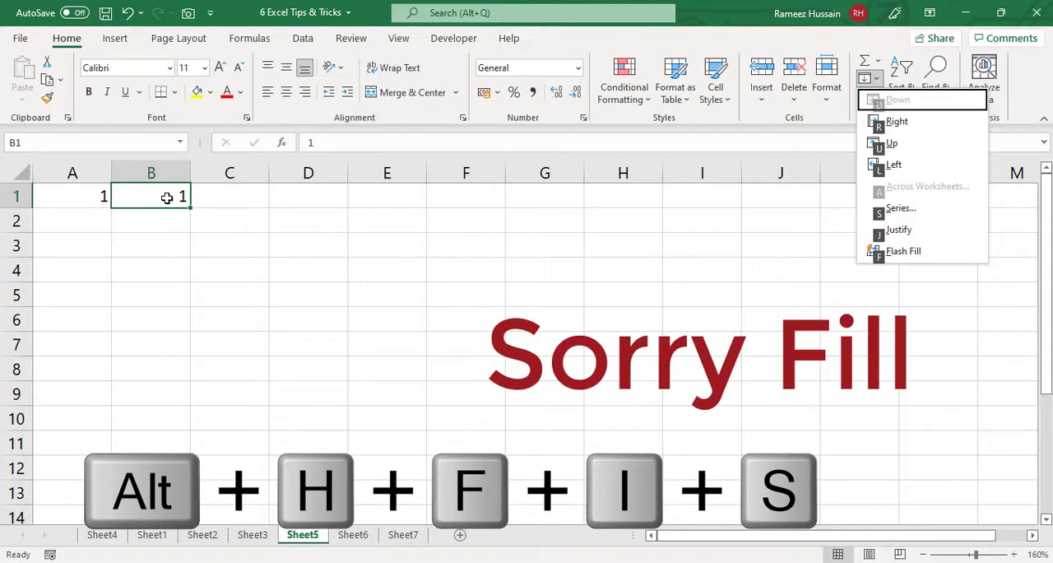
key(s)
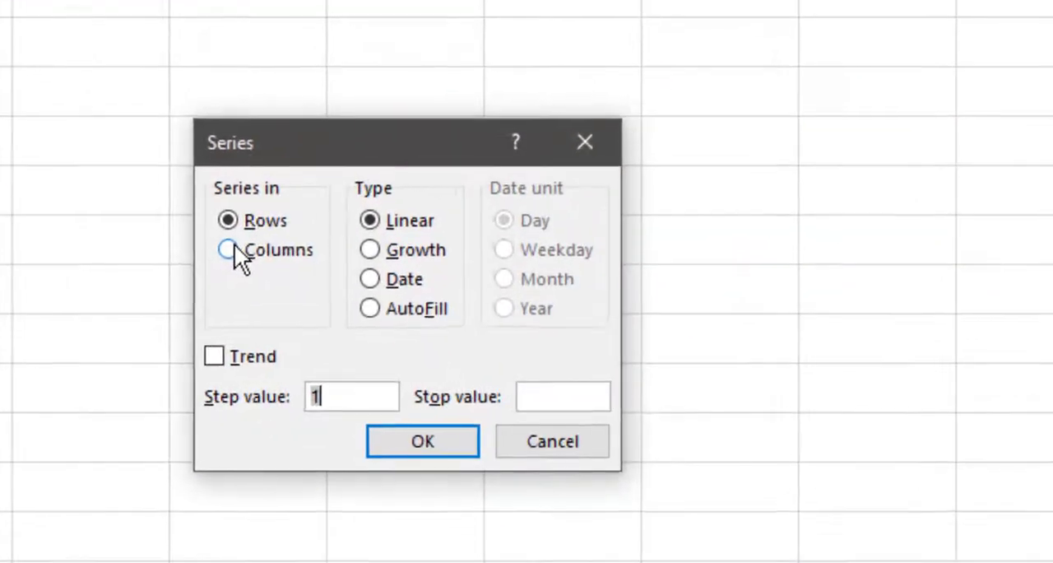
click(234, 246)
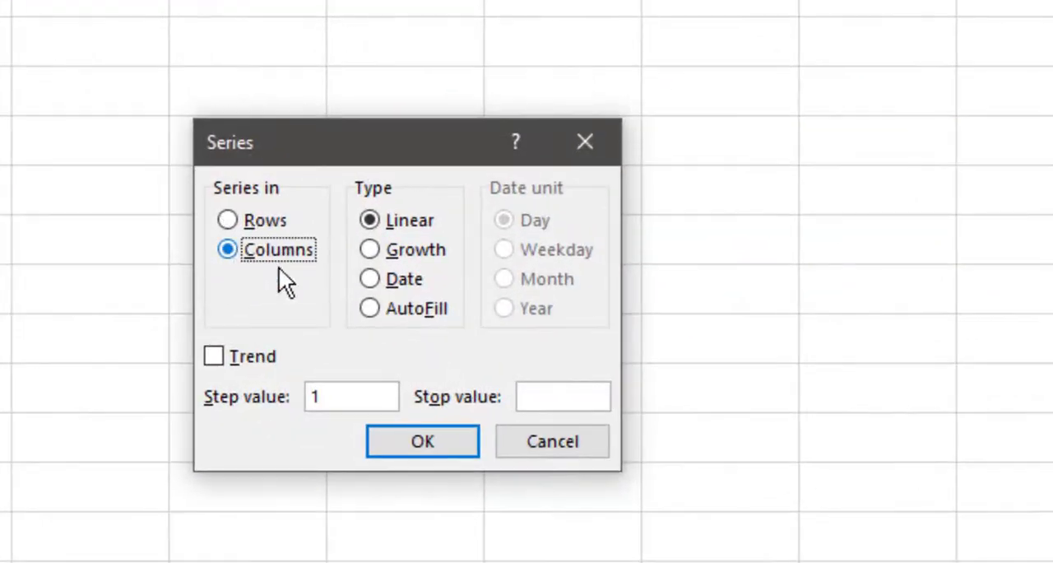
click(558, 395)
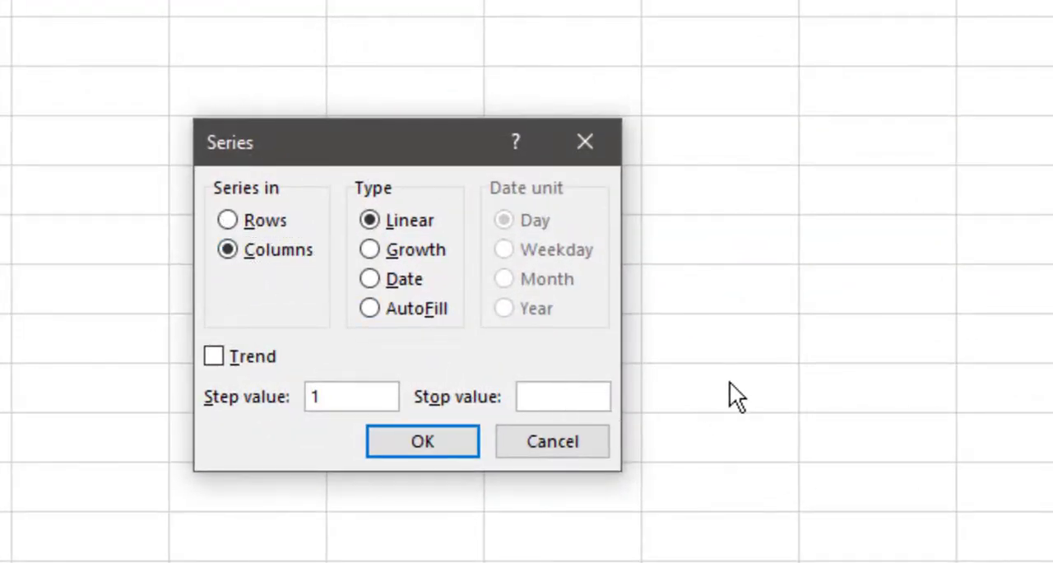
text(1000000)
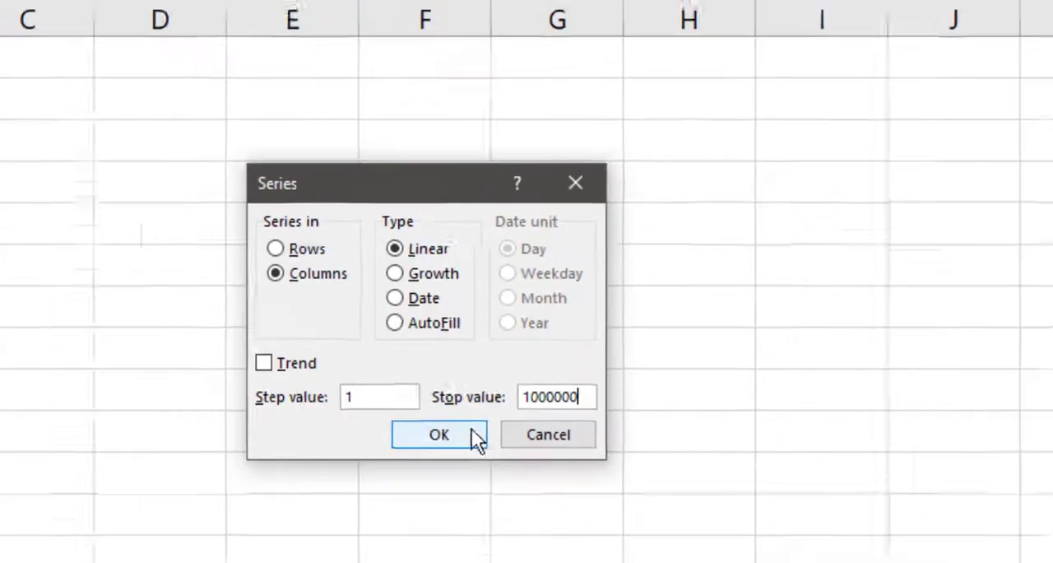
click(473, 428)
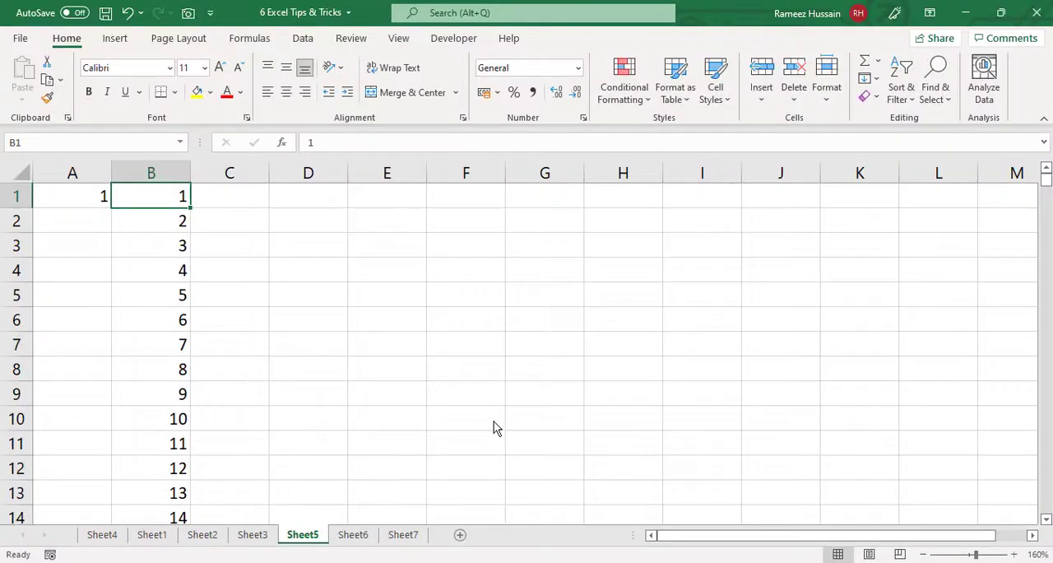
key(ctrl+Down)
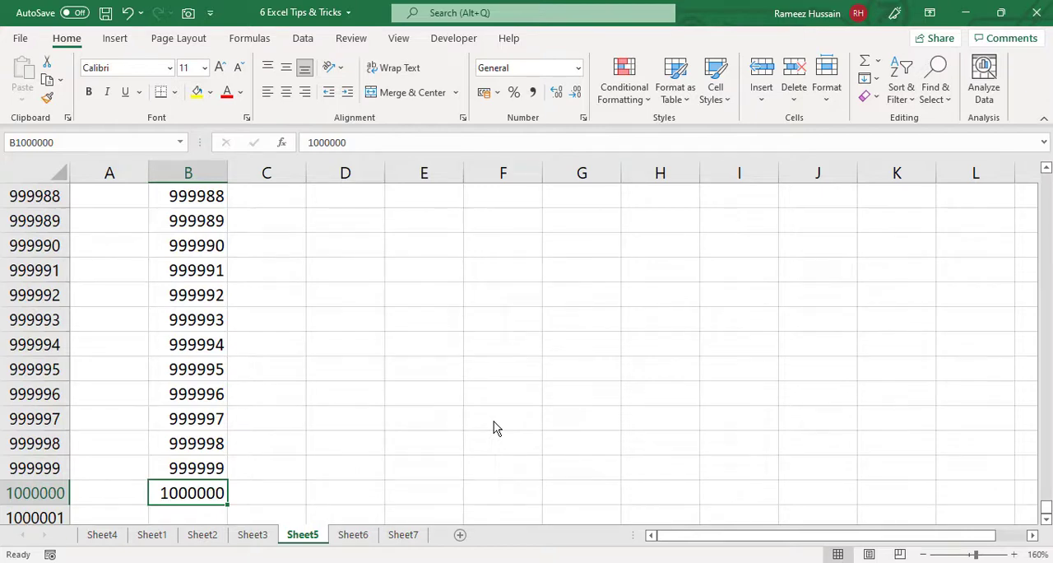
- On Sheet6, examine the table's Product column down to its last row and return to the header
key(ctrl+Page_Down)
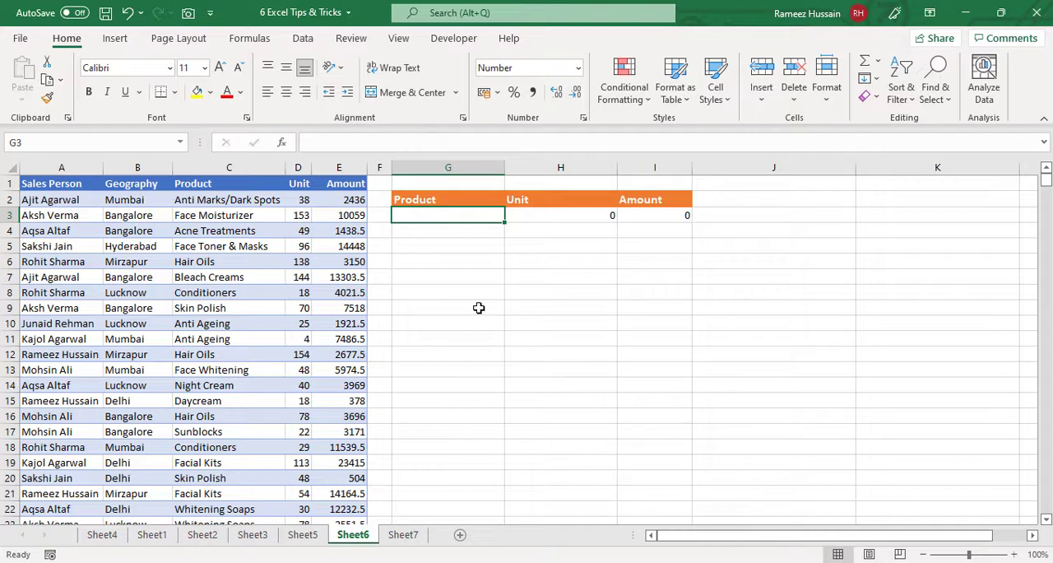
click(211, 202)
key(ctrl+Down)
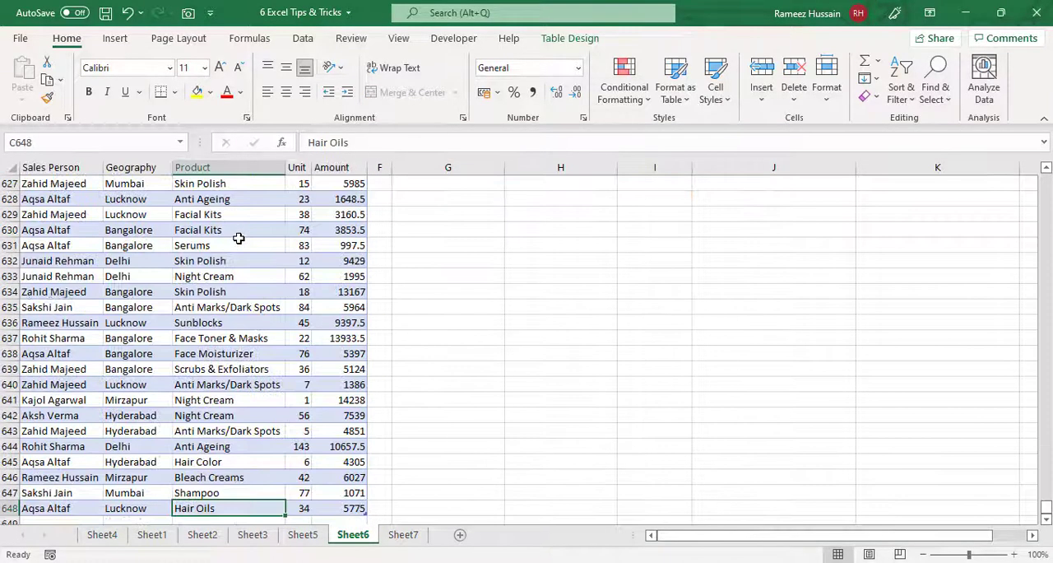
key(Up)
key(Down)
key(ctrl+Up)
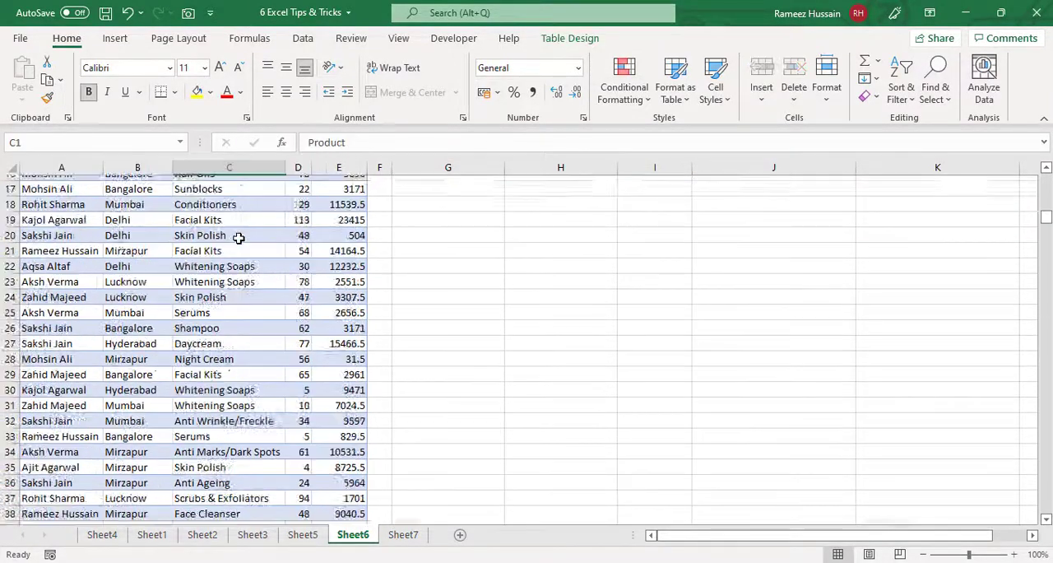
key(Down)
key(Down)
key(Down)
key(Down)
key(Down)
key(Down)
key(Down)
key(Down)
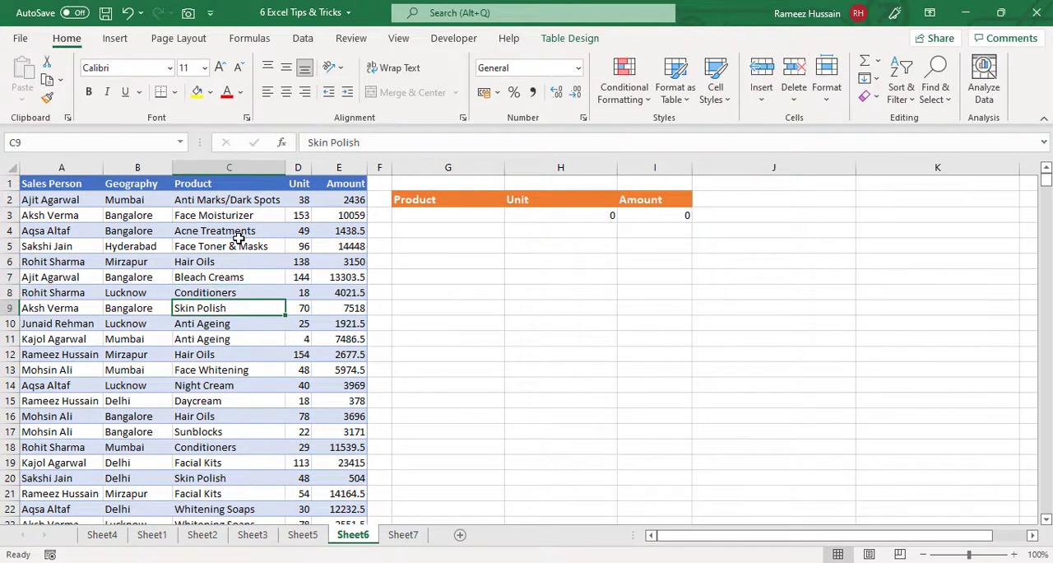
click(240, 201)
- Enter =UNIQUE(Table4[Product]) in G3 to list each distinct product under the summary's Product header
click(427, 215)
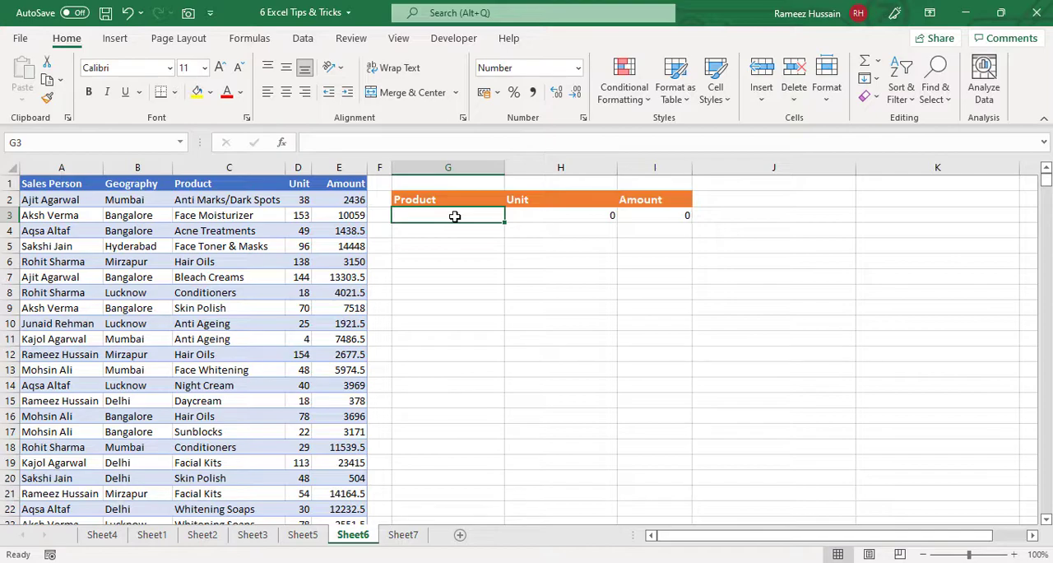
text(=unique)
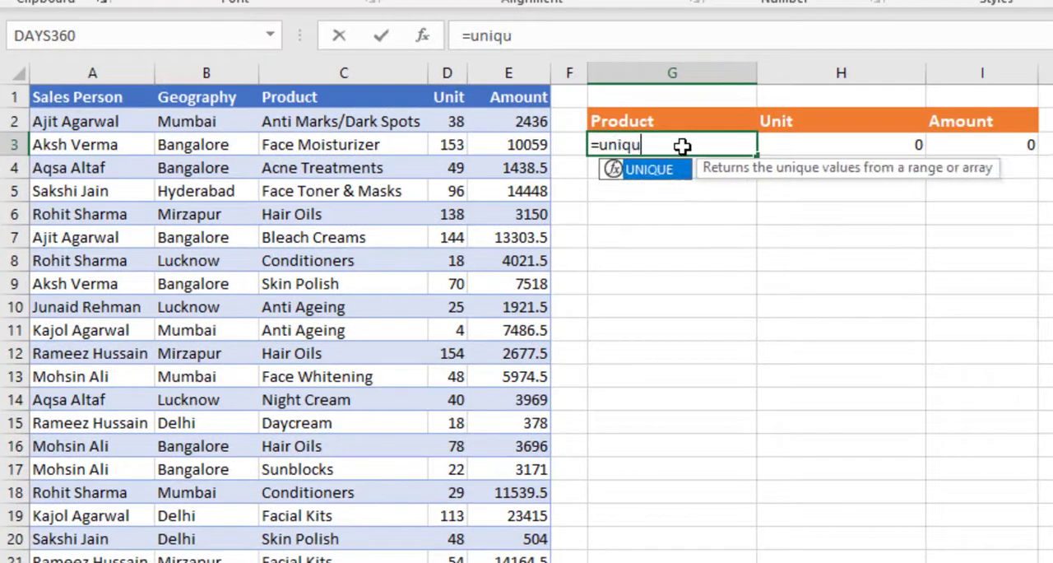
key(Tab)
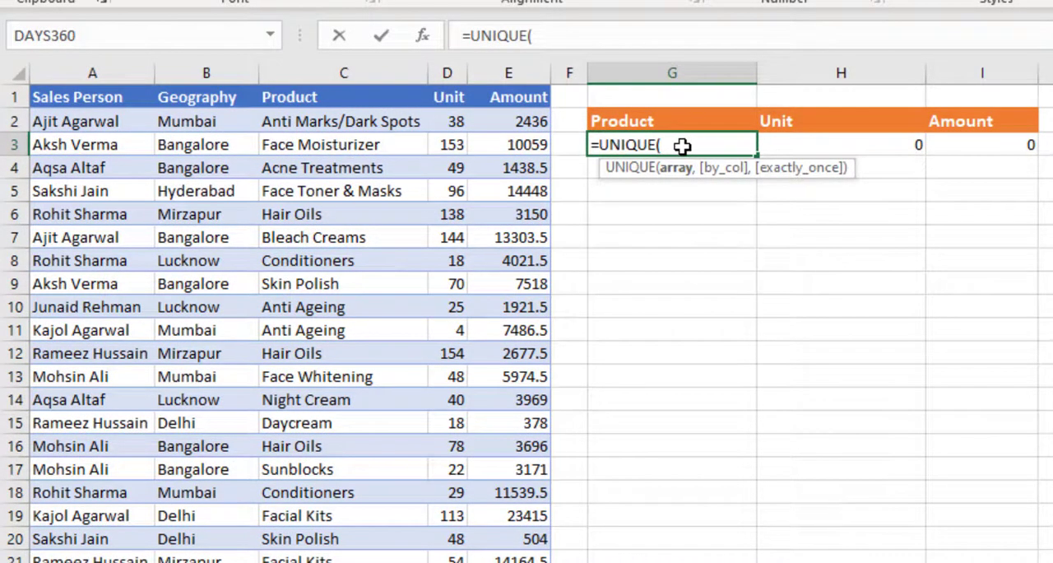
text(table4)
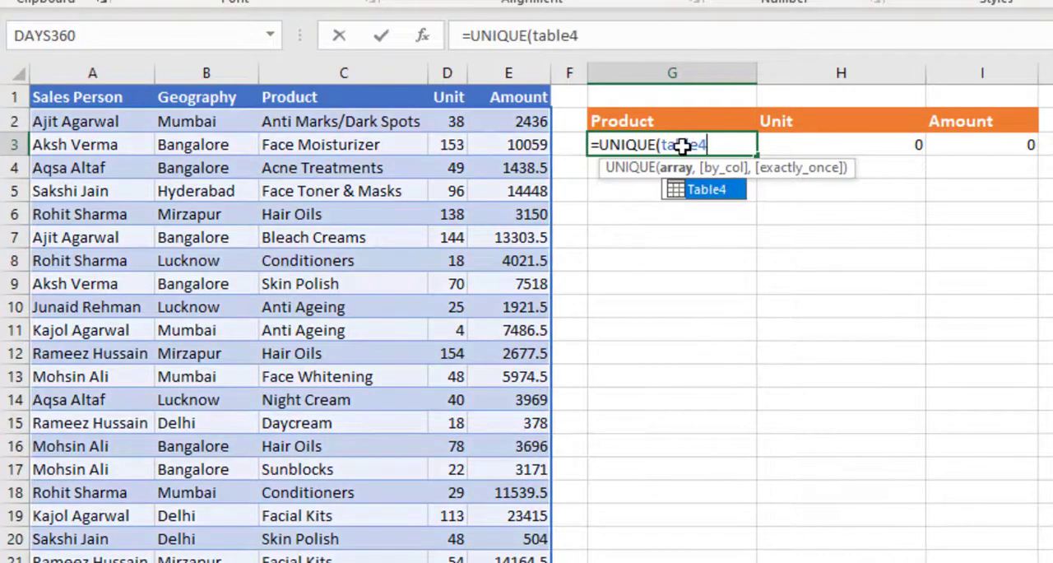
key(Tab)
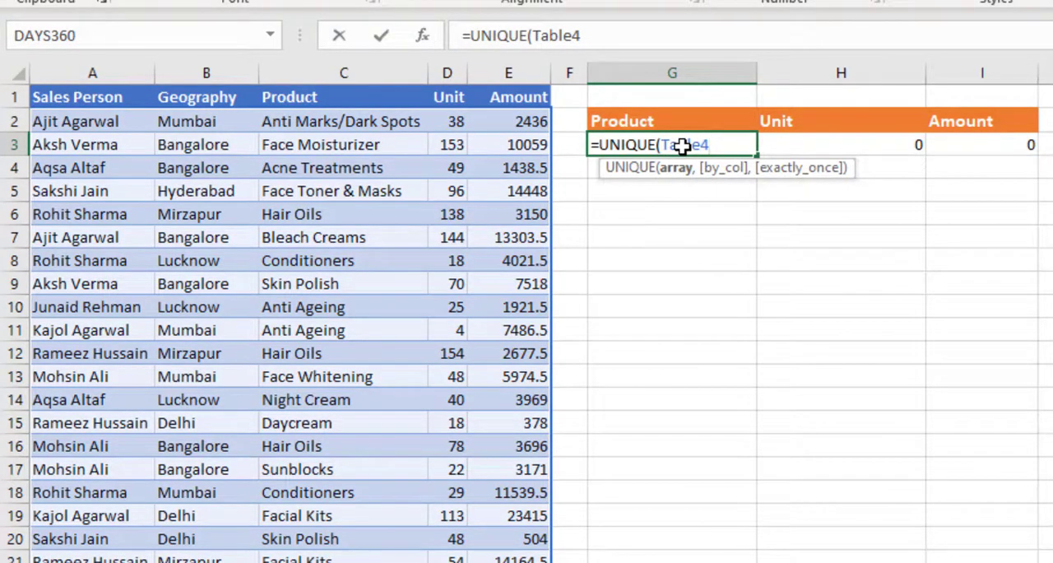
text([)
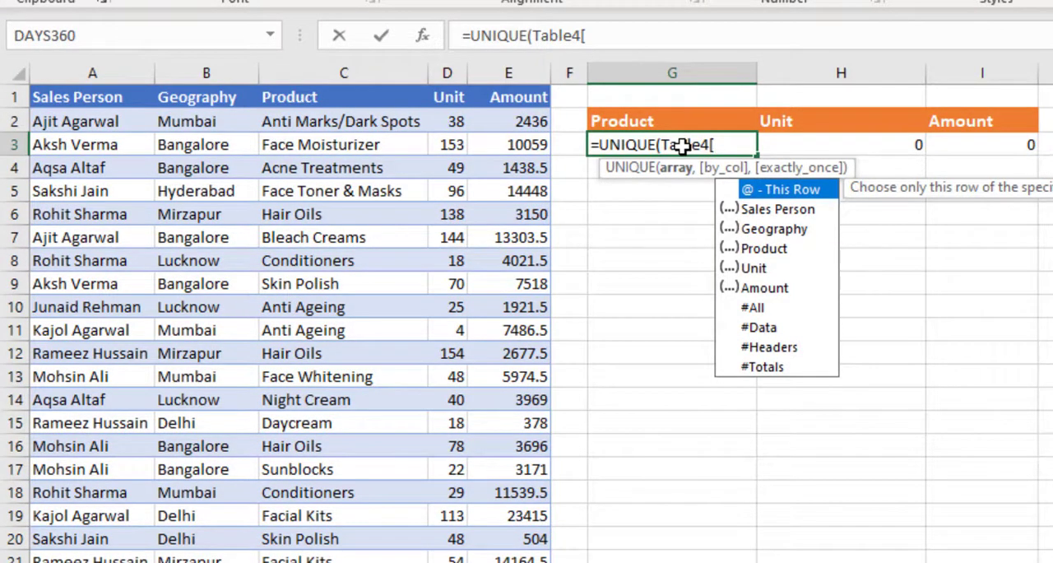
text(pr)
key(Tab)
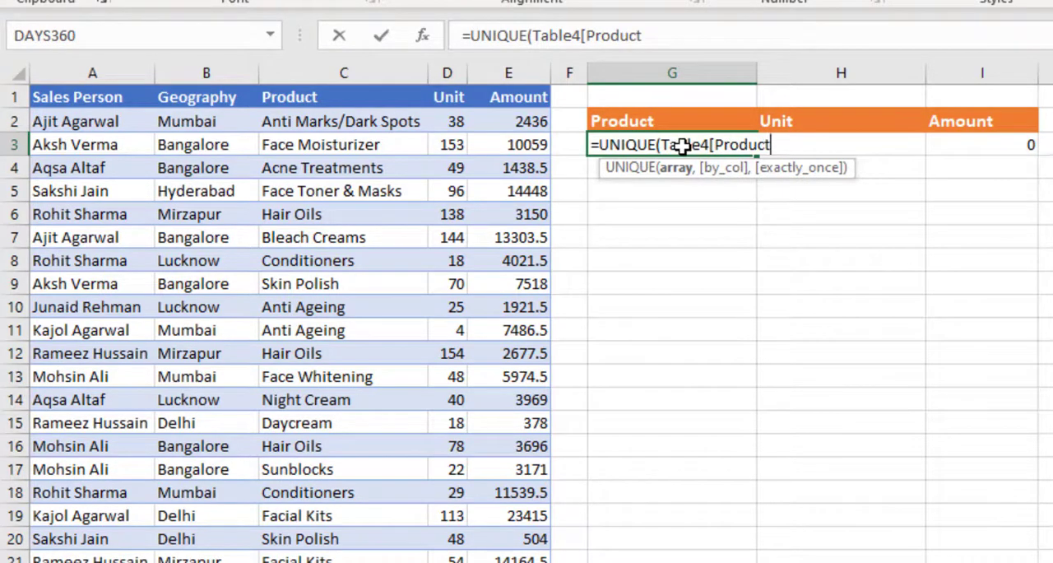
text(])
key(Return)
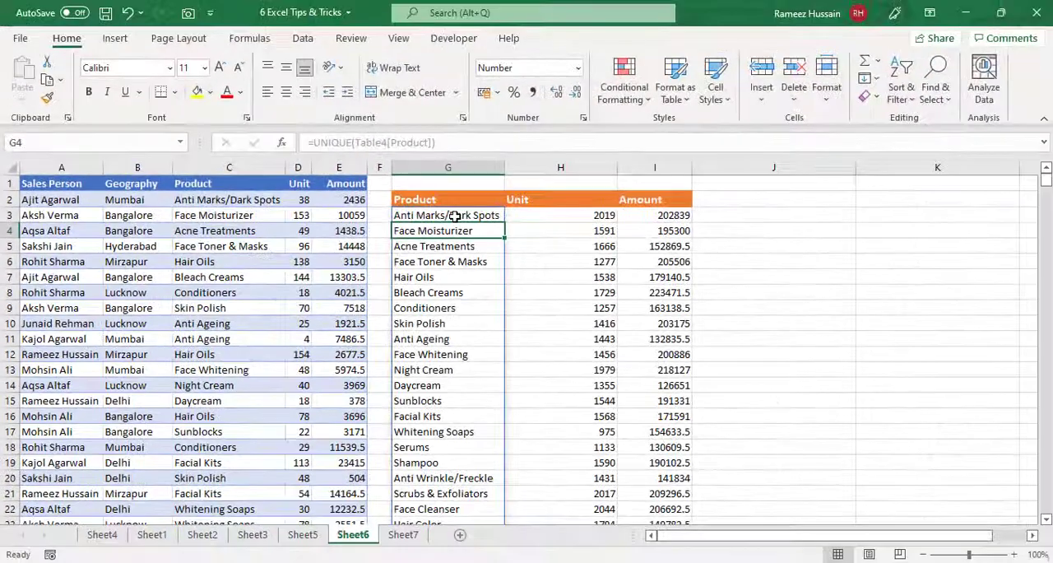
- Examine the full product list spilled from G3 and the Unit and Amount formulas in H3 and I3
click(455, 216)
scroll(457, 247, down, 2)
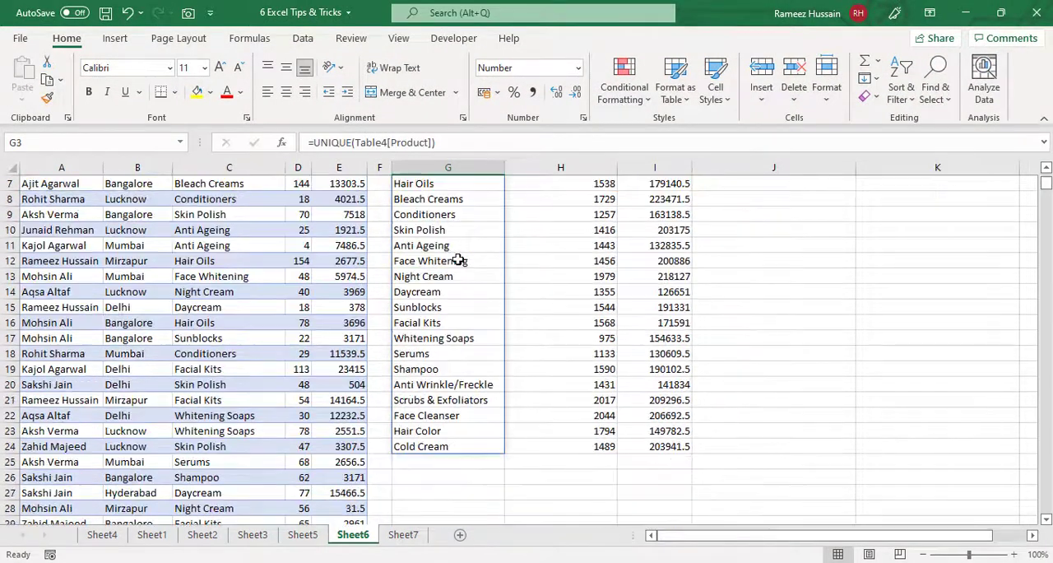
scroll(458, 259, up, 2)
scroll(458, 251, down, 2)
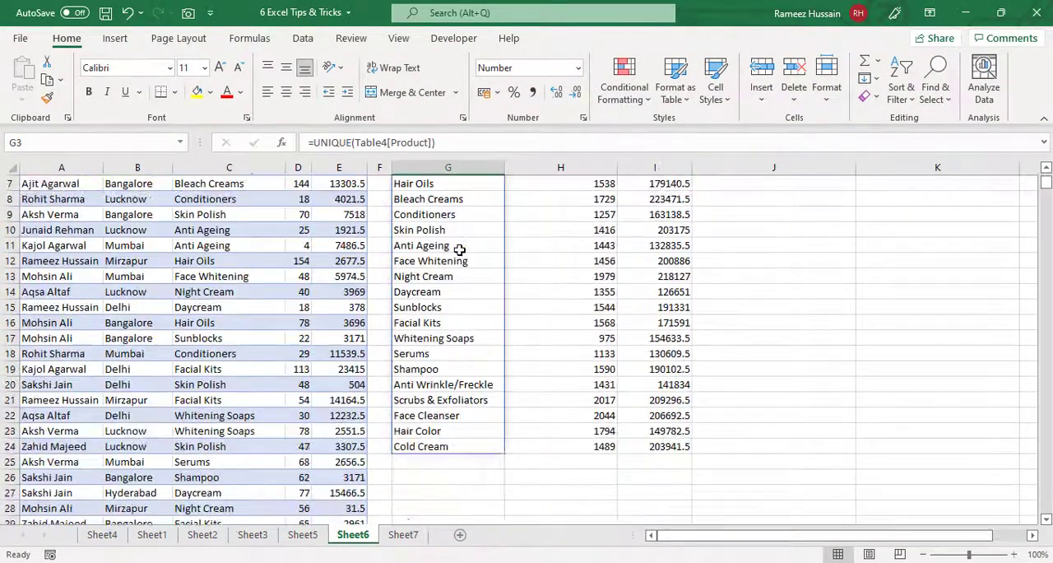
scroll(459, 248, up, 2)
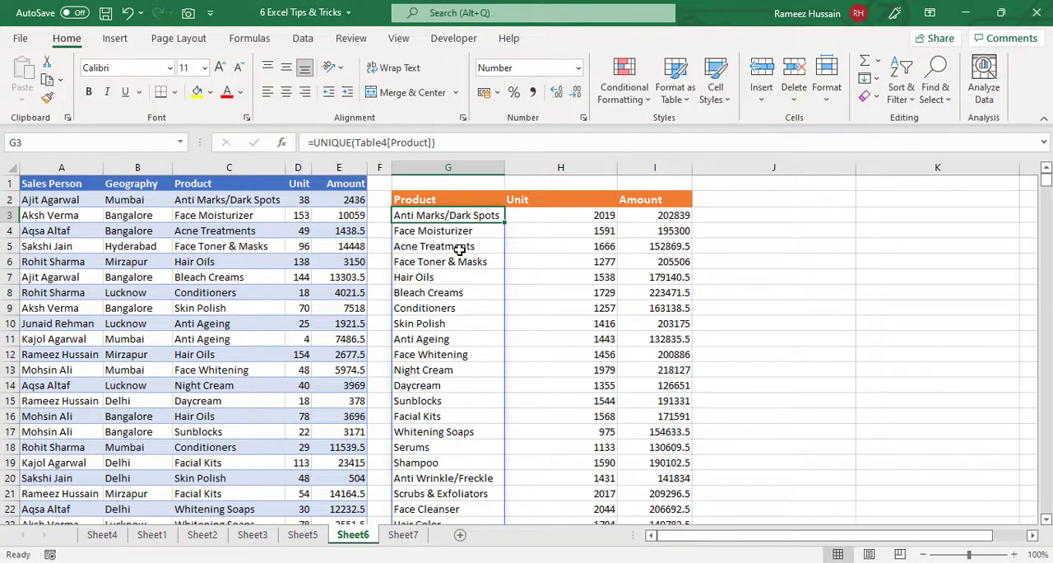
click(585, 220)
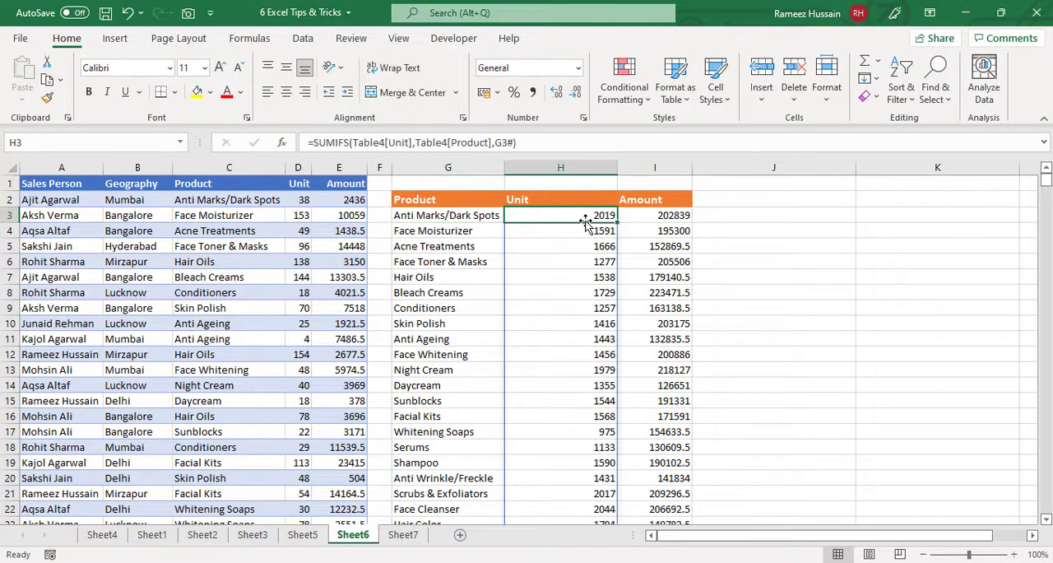
key(Right)
key(Left)
key(Left)
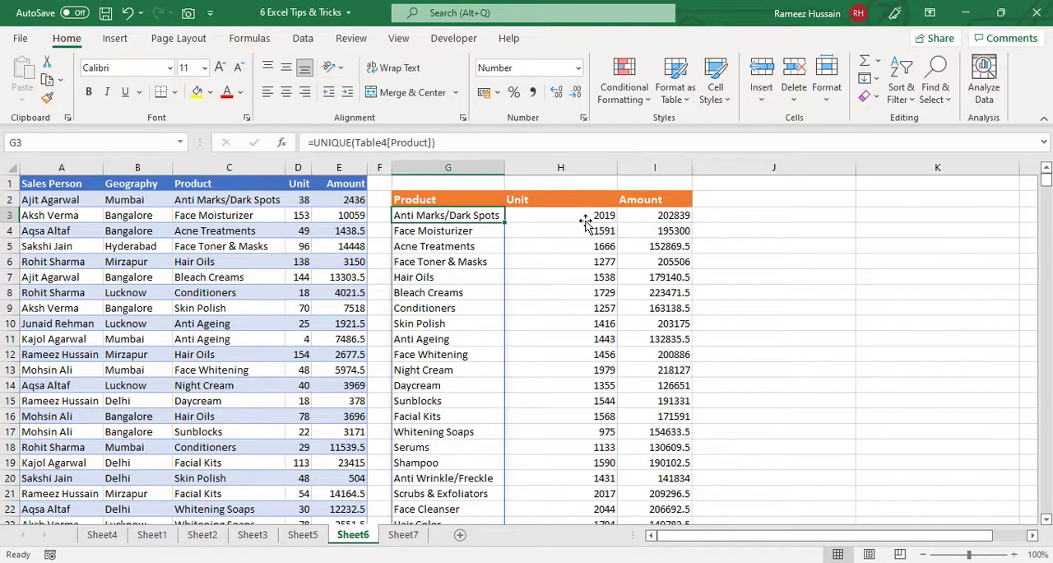
key(Right)
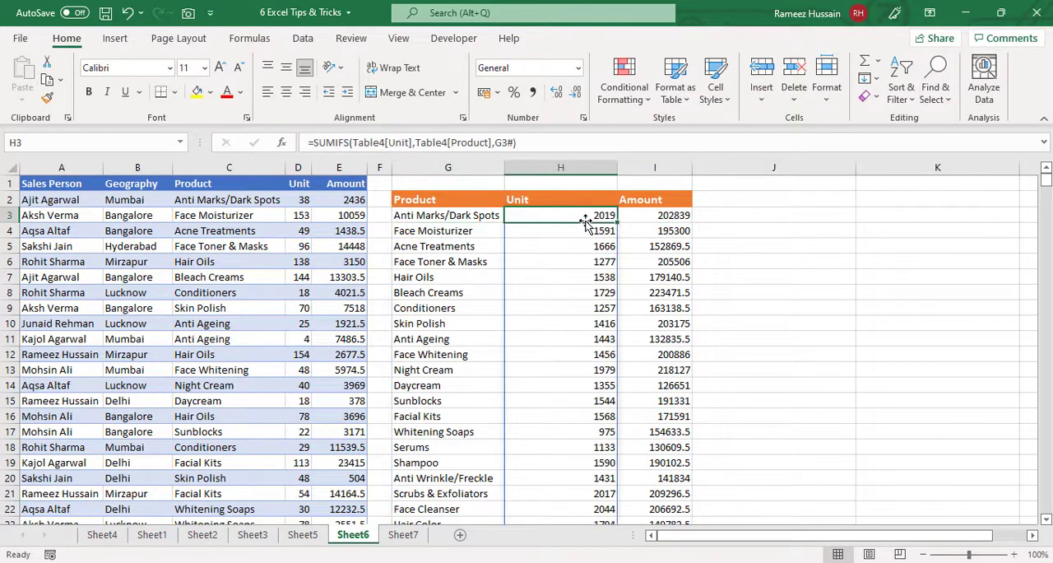
- Clear the existing SUMIFS formula from I3 in the summary's Amount column
key(Right)
key(Left)
key(Right)
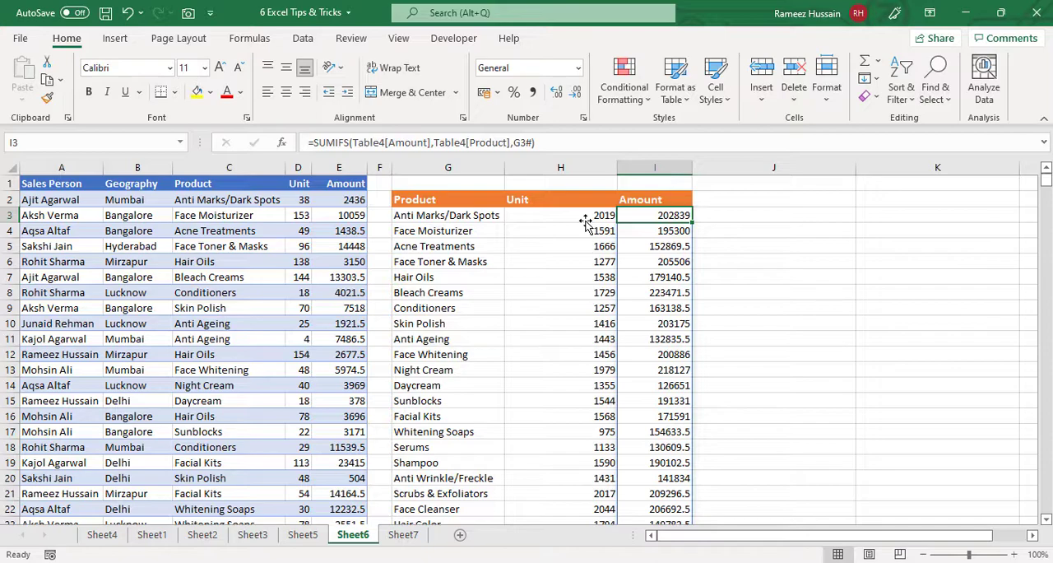
key(Delete)
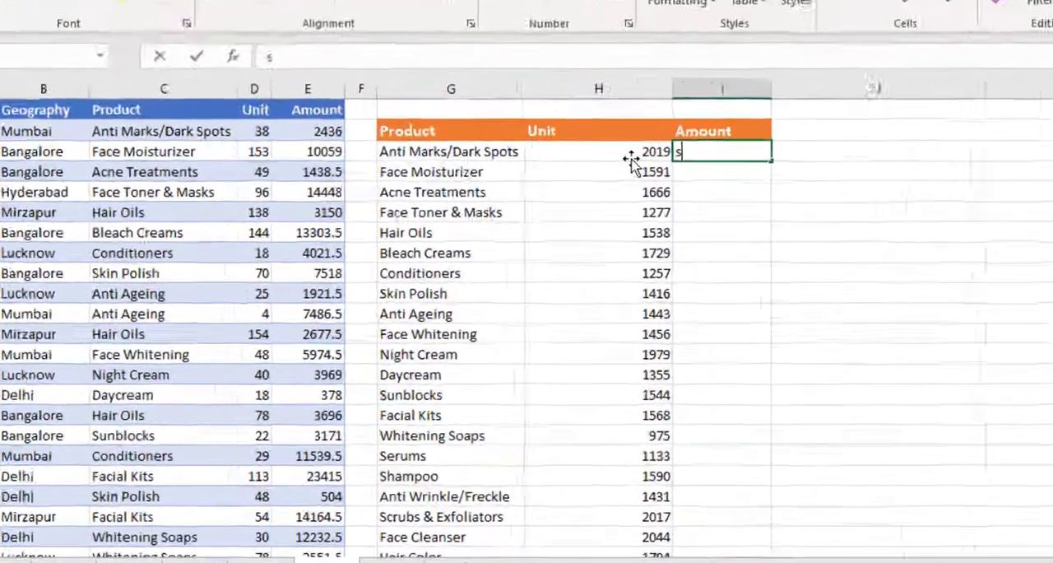
text(sumifs)
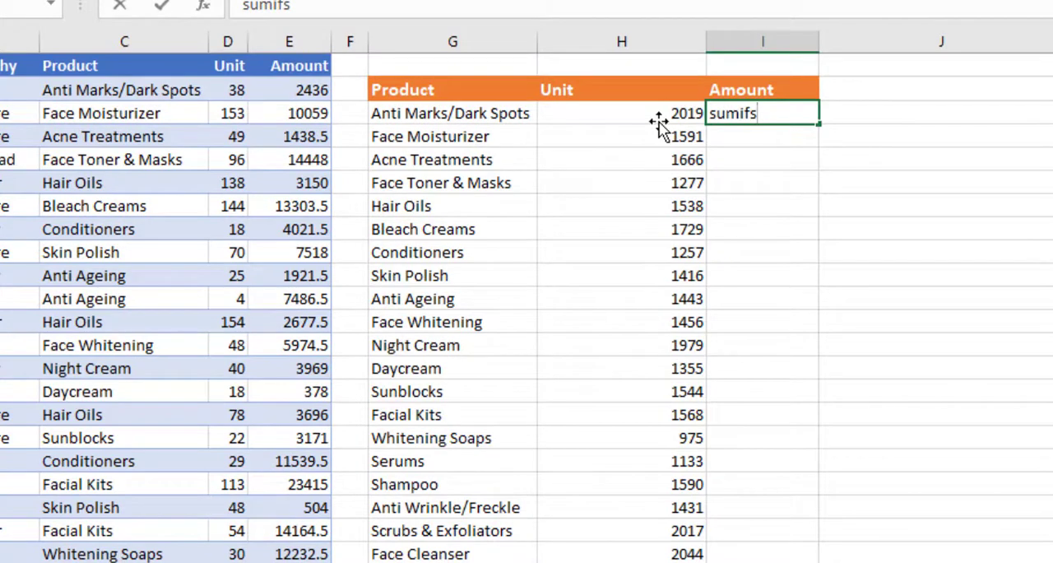
key(BackSpace)
key(BackSpace)
key(BackSpace)
key(BackSpace)
key(BackSpace)
key(BackSpace)
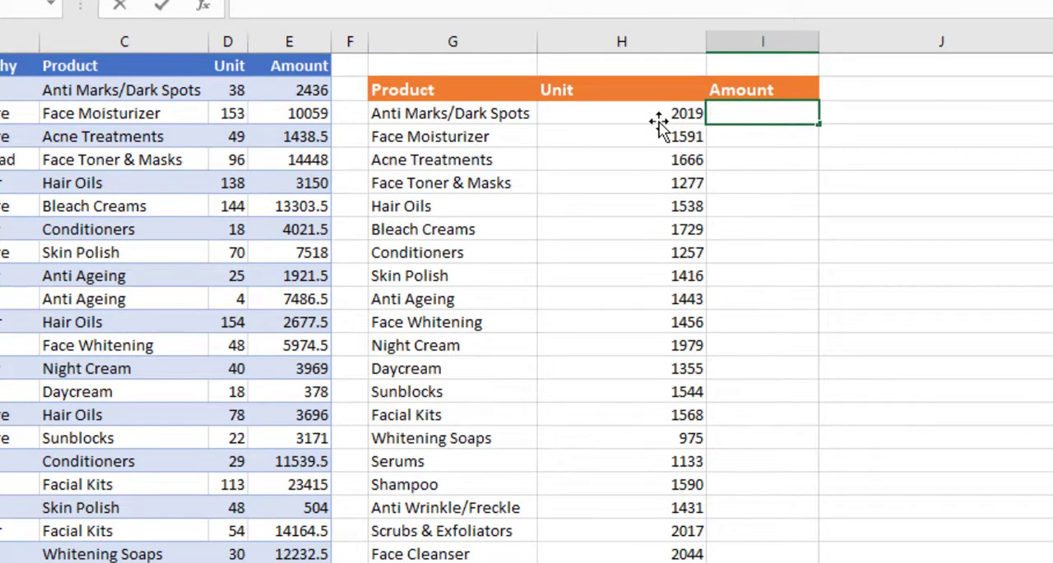
- Start a SUMIFS formula in I3 with Table4[Amount] as the sum range
text(=sumifs)
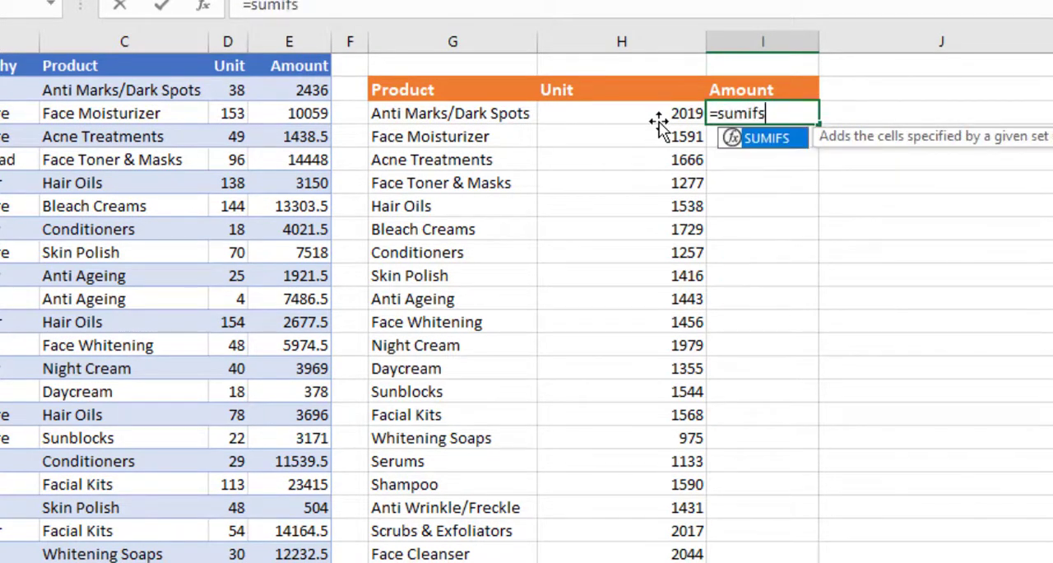
key(Tab)
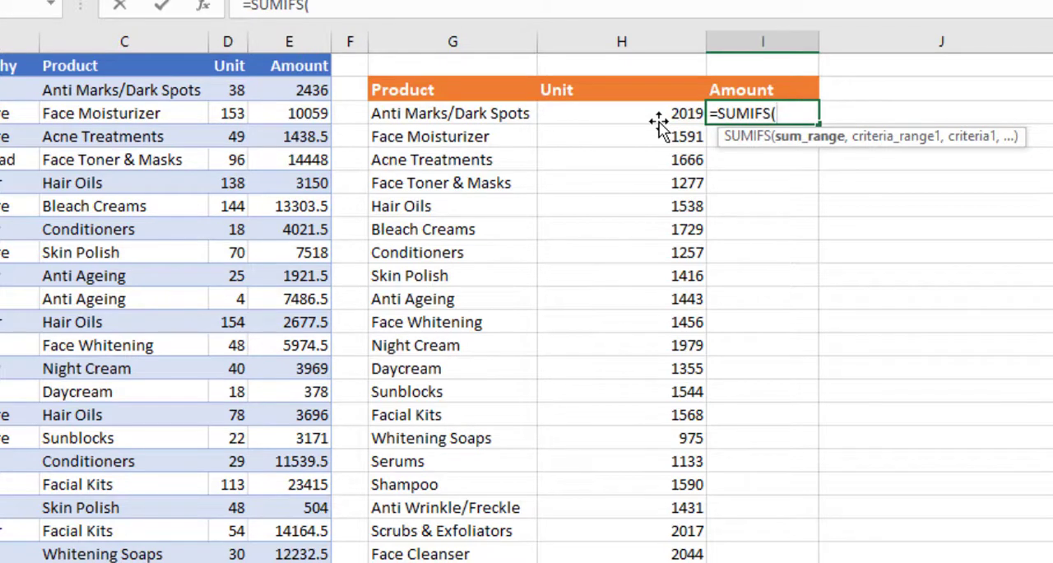
text(table4)
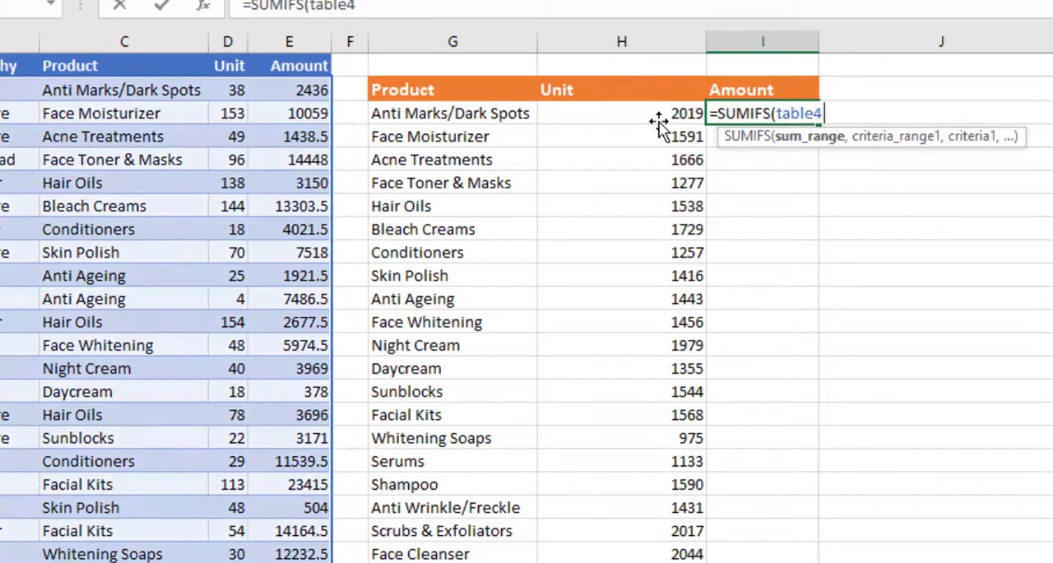
key(Tab)
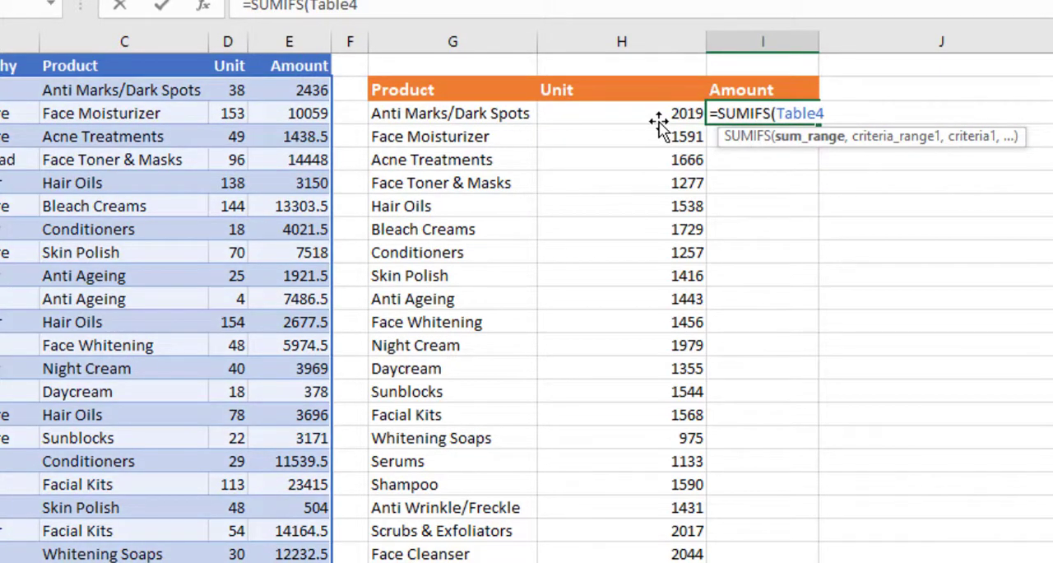
text([)
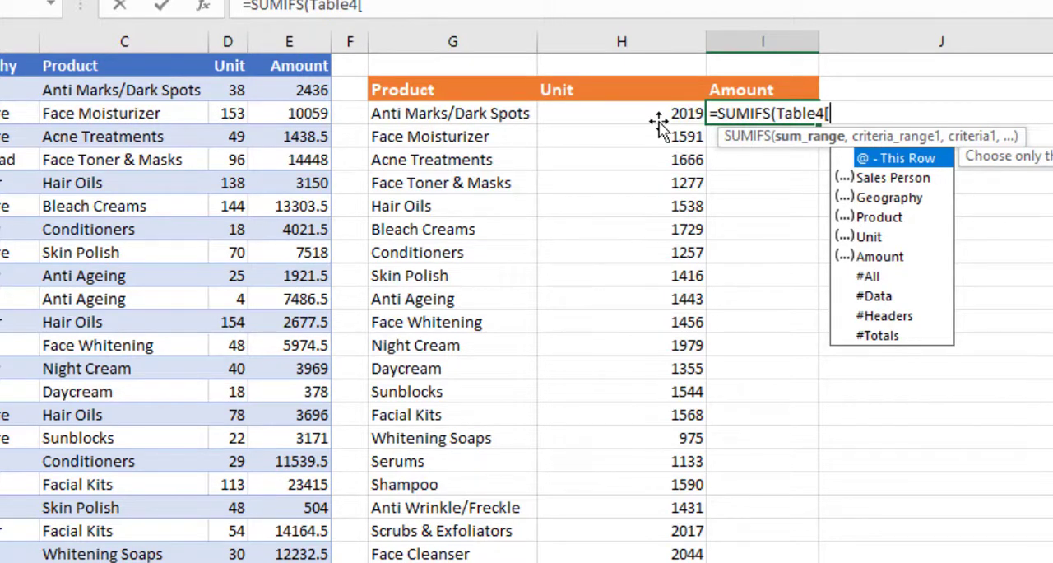
text(amoun)
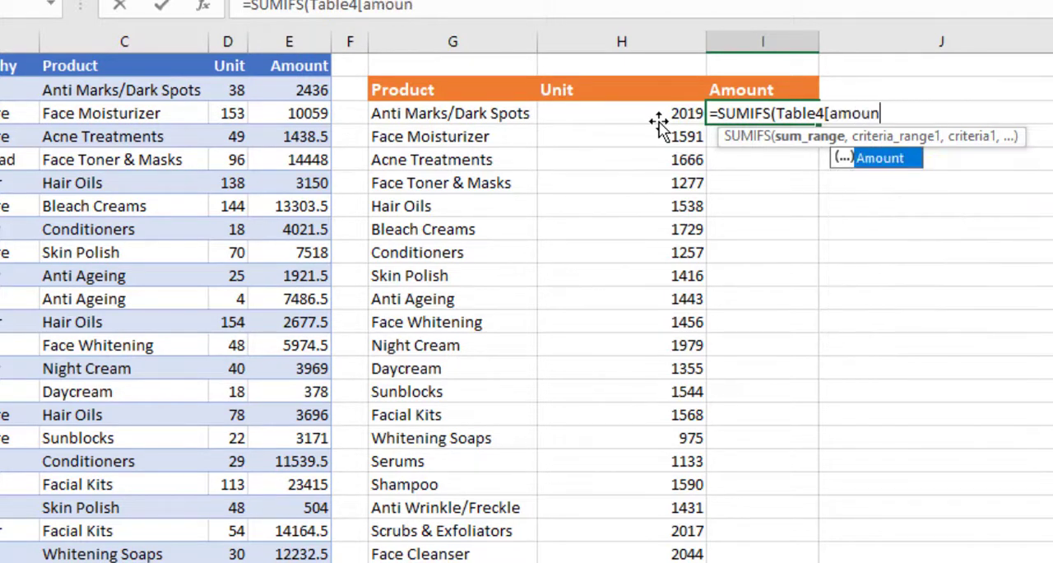
key(Tab)
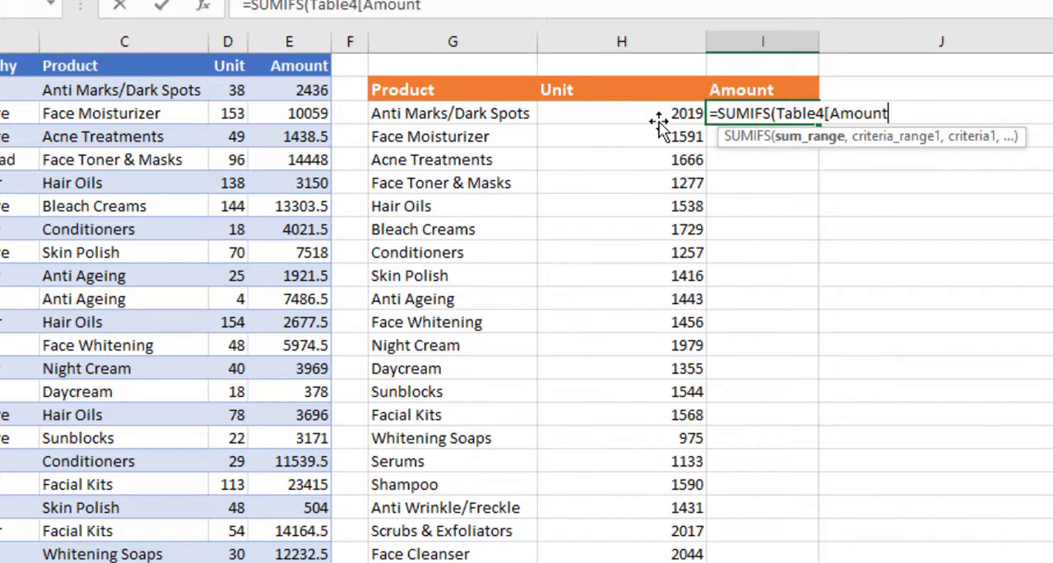
text(],)
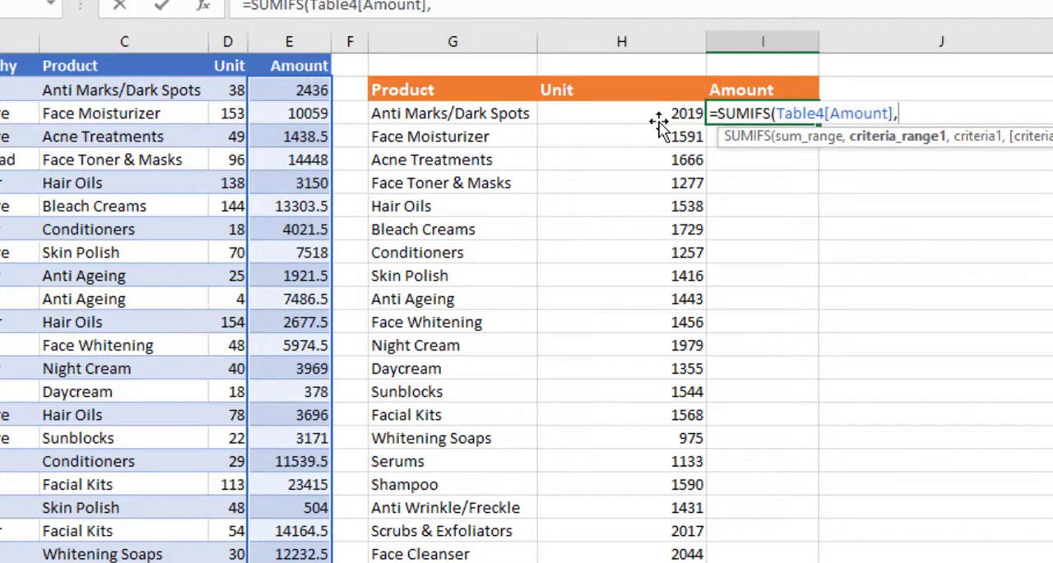
- Add Table4[Product] as the first criteria range of the SUMIFS formula in I3
text(table4)
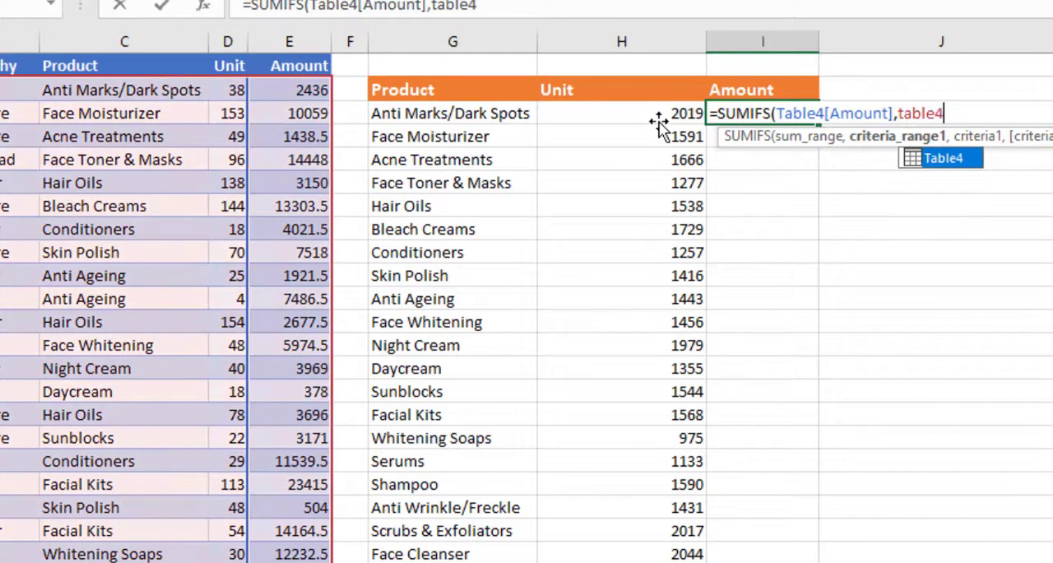
key(Tab)
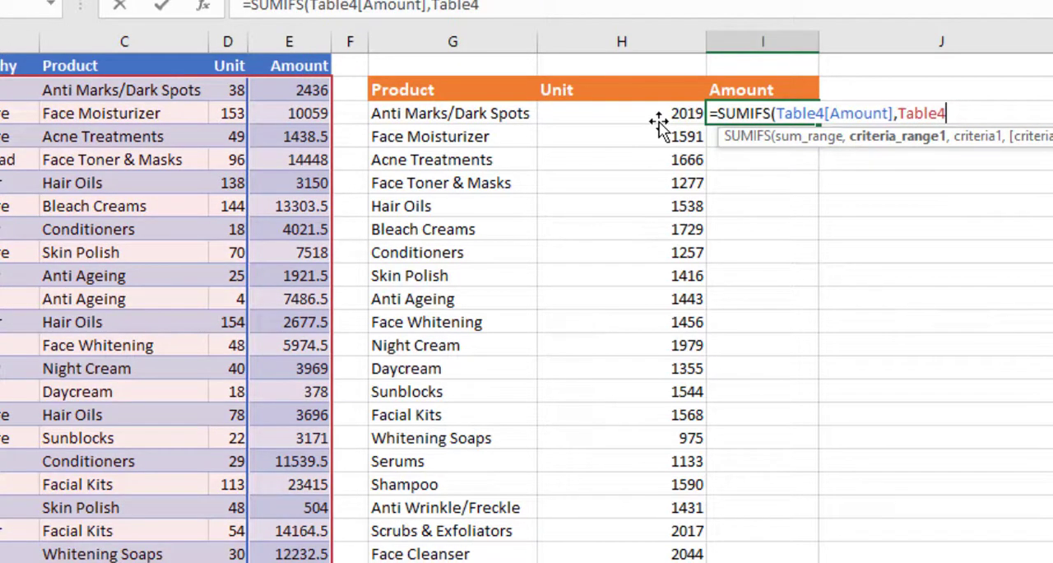
text([)
text(pro)
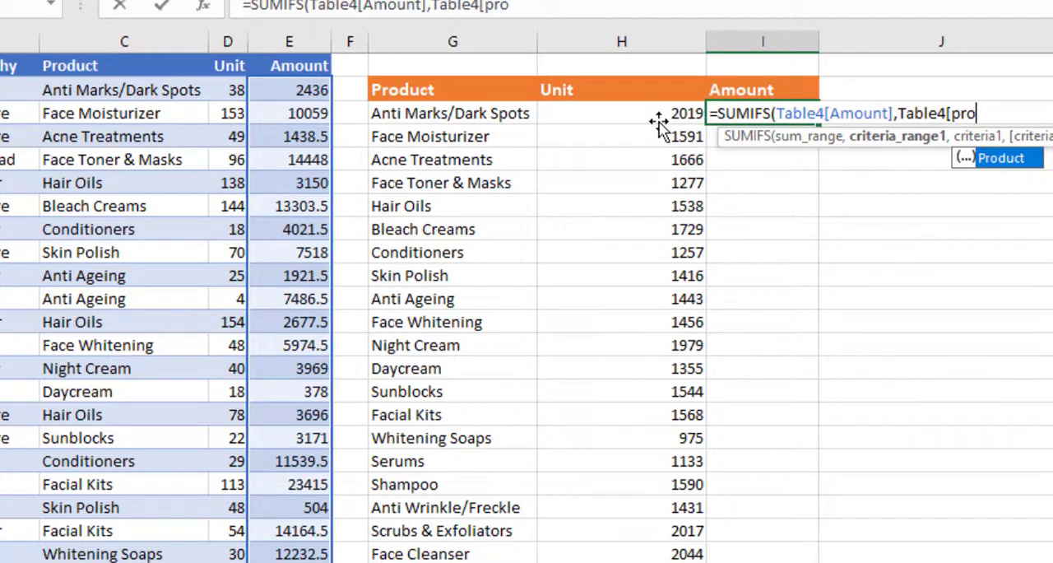
key(Tab)
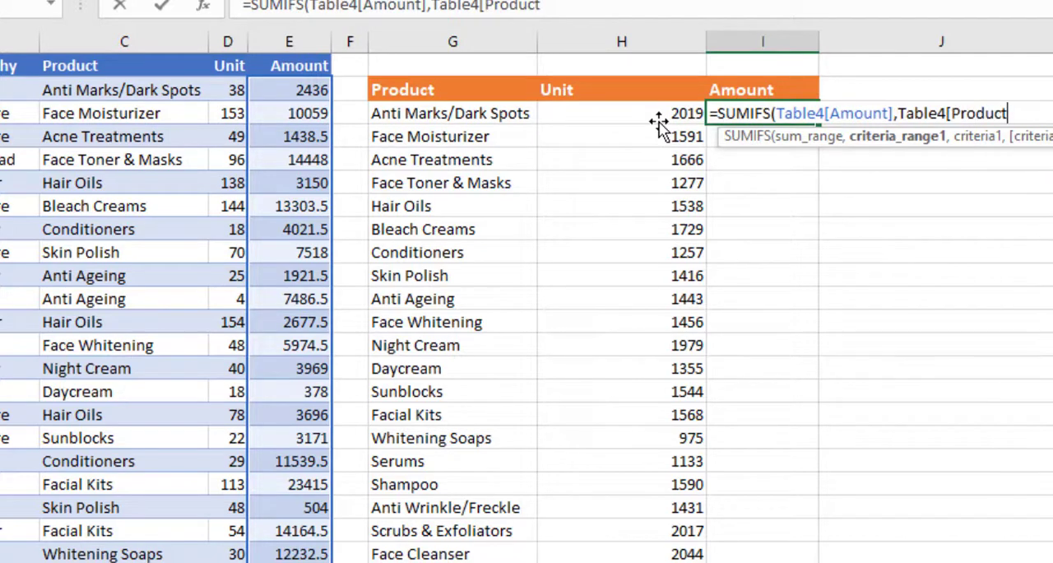
text(])
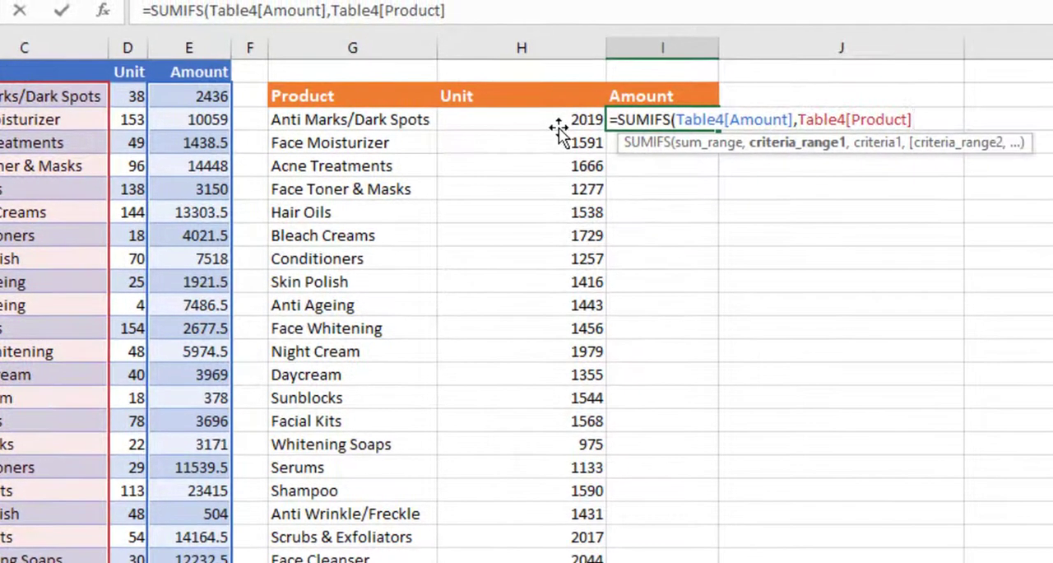
text(,)
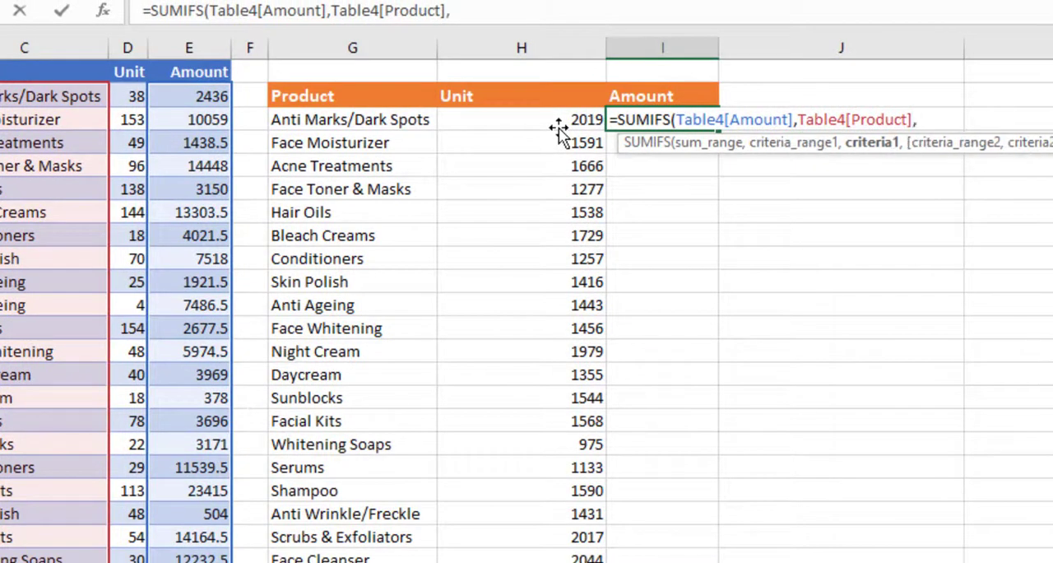
- Complete the SUMIFS formula in I3 with the spilled product list G3# as its criteria and check the amounts down the column
click(337, 120)
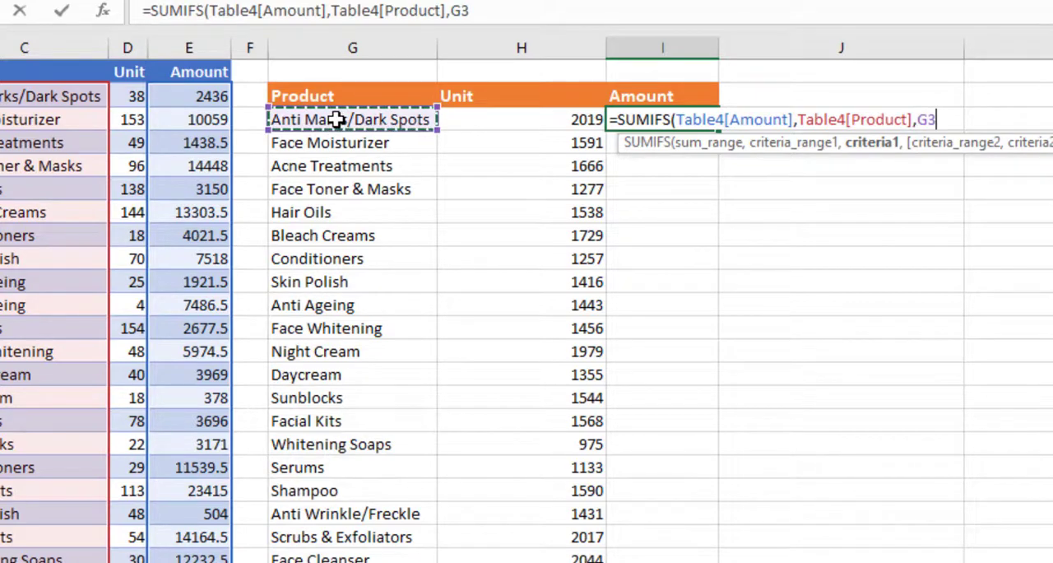
text(#)
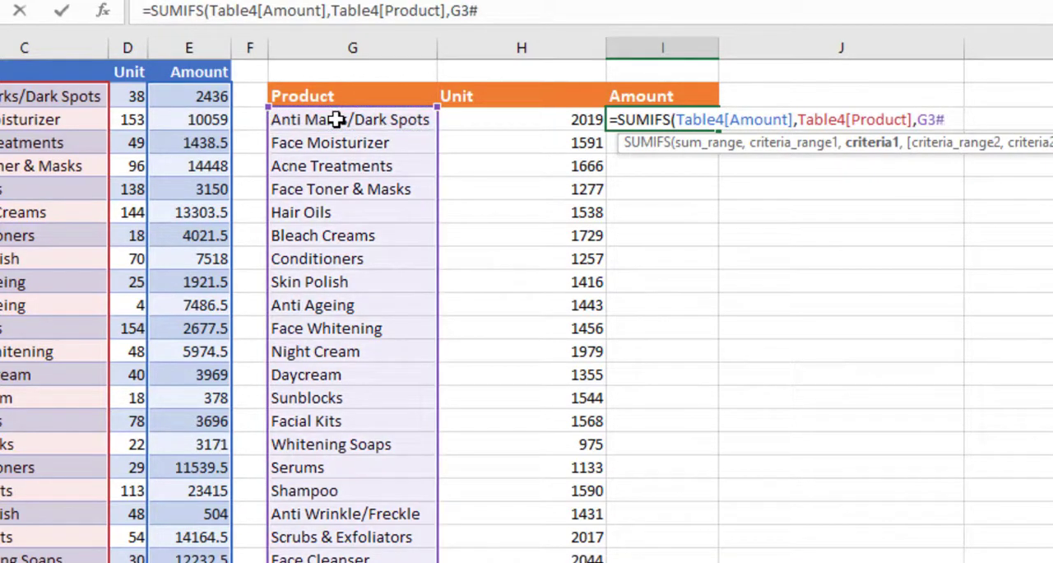
text())
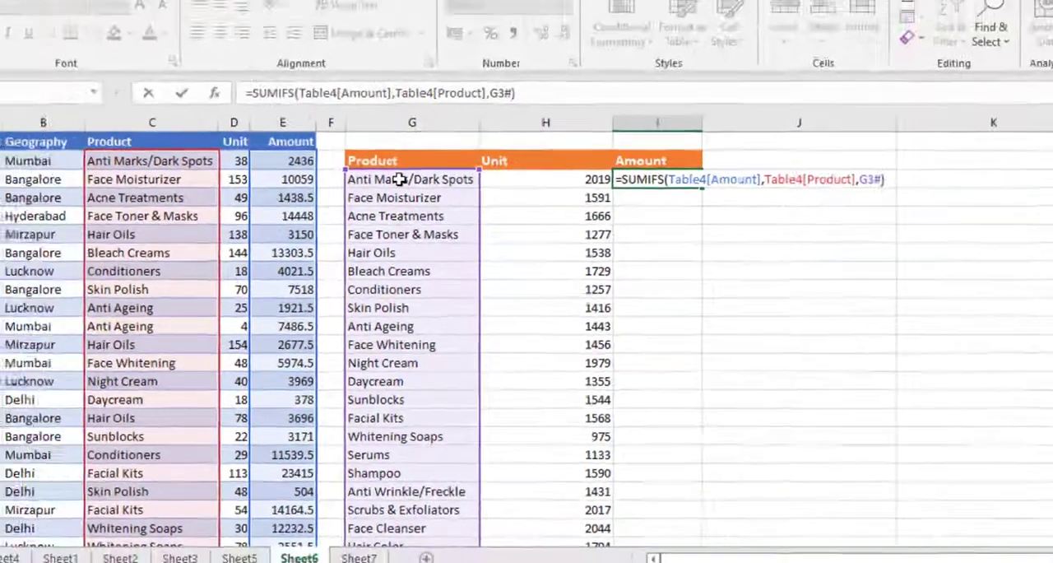
key(ctrl+Return)
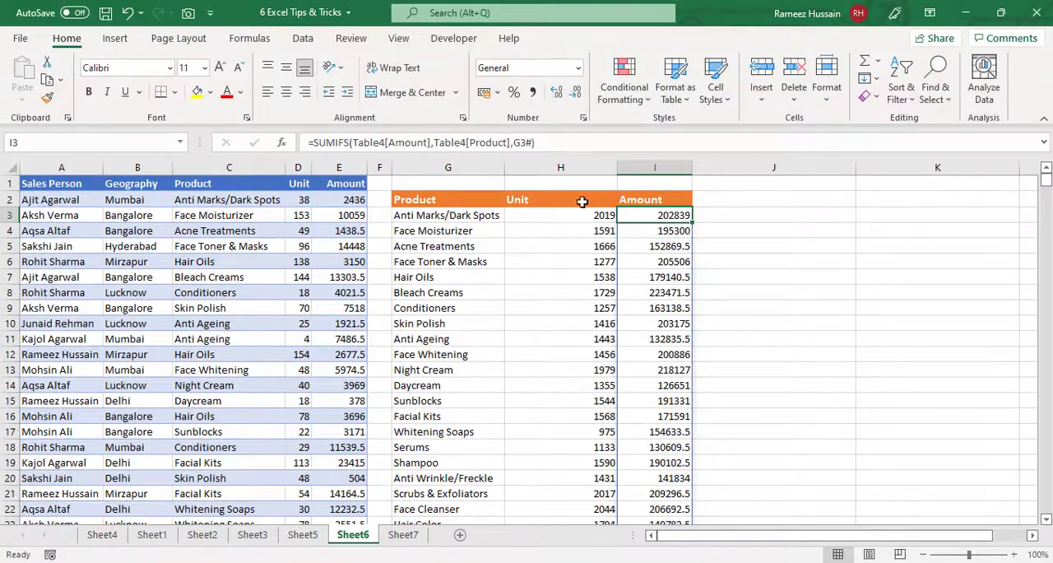
scroll(683, 251, down, 2)
scroll(683, 251, up, 2)
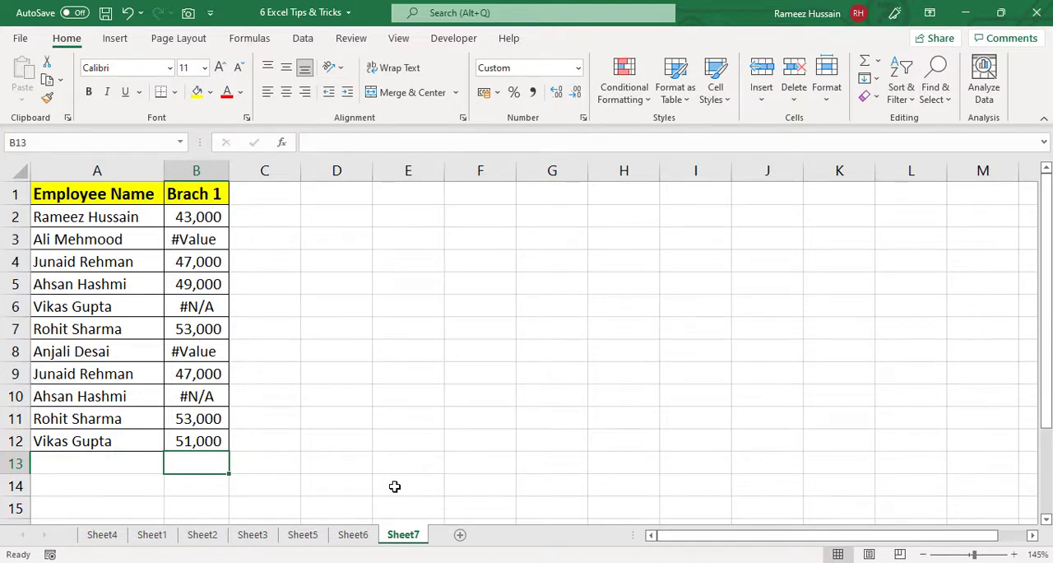
- Try to total the Brach 1 column on Sheet7 by entering =SUM(B2:B12) in B13
text(=sum)
key(Tab)
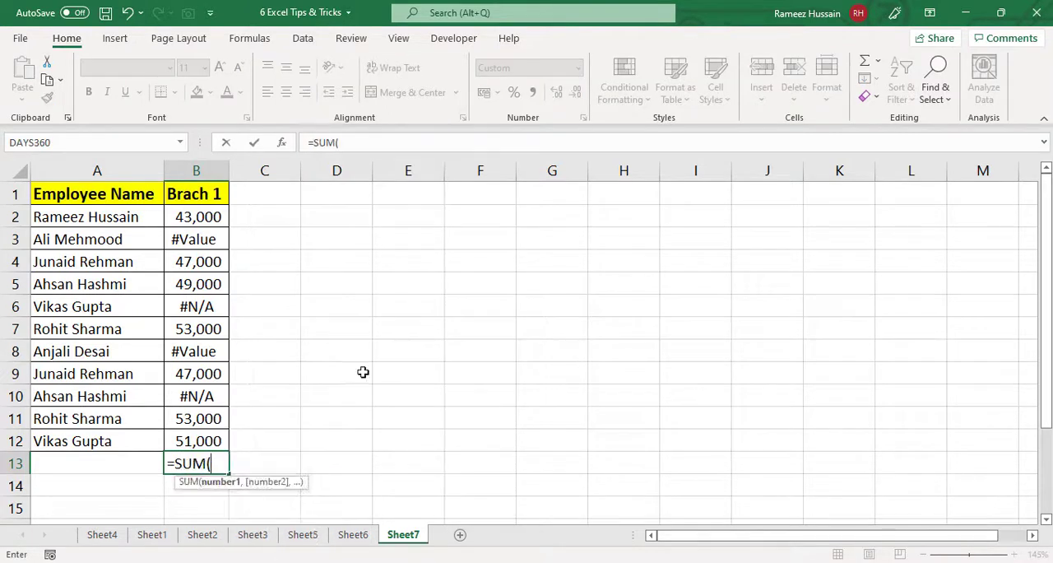
drag(204, 221, 206, 441)
text())
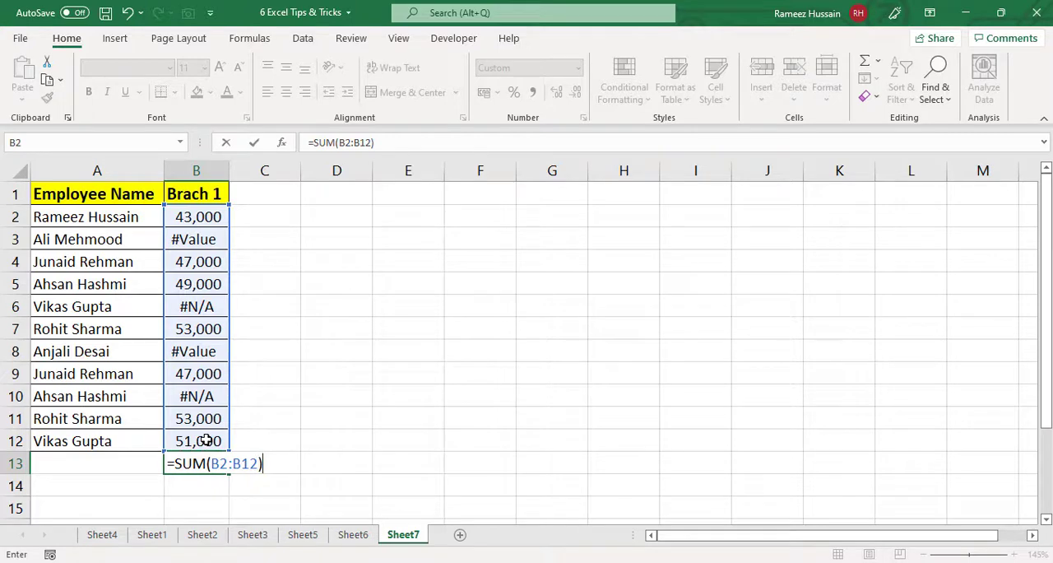
key(ctrl+Return)
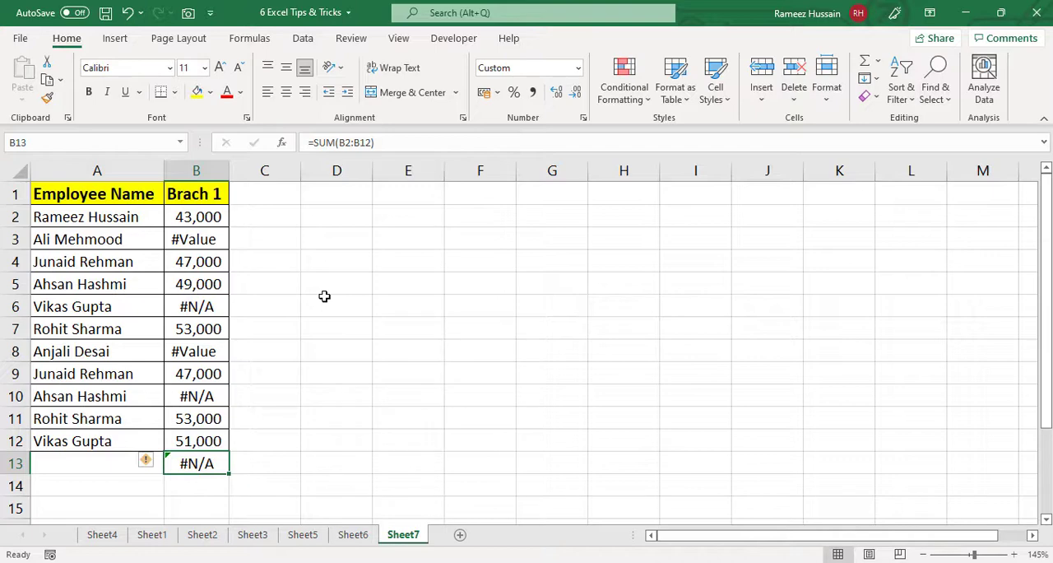
- Start an AGGREGATE formula in B13 with function number 9 (SUM) and option 6 (Ignore error values)
text(=ag)
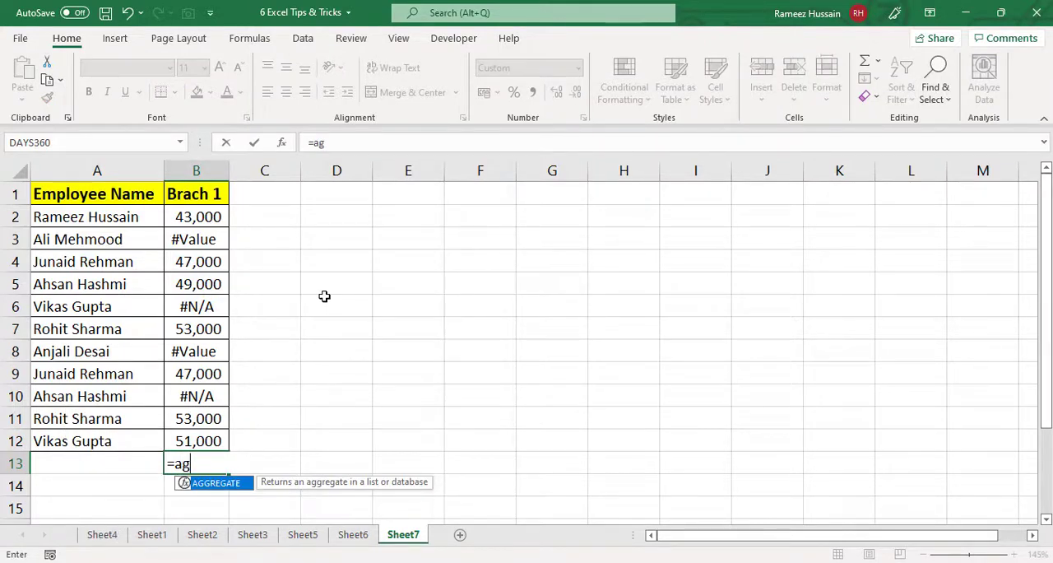
key(Tab)
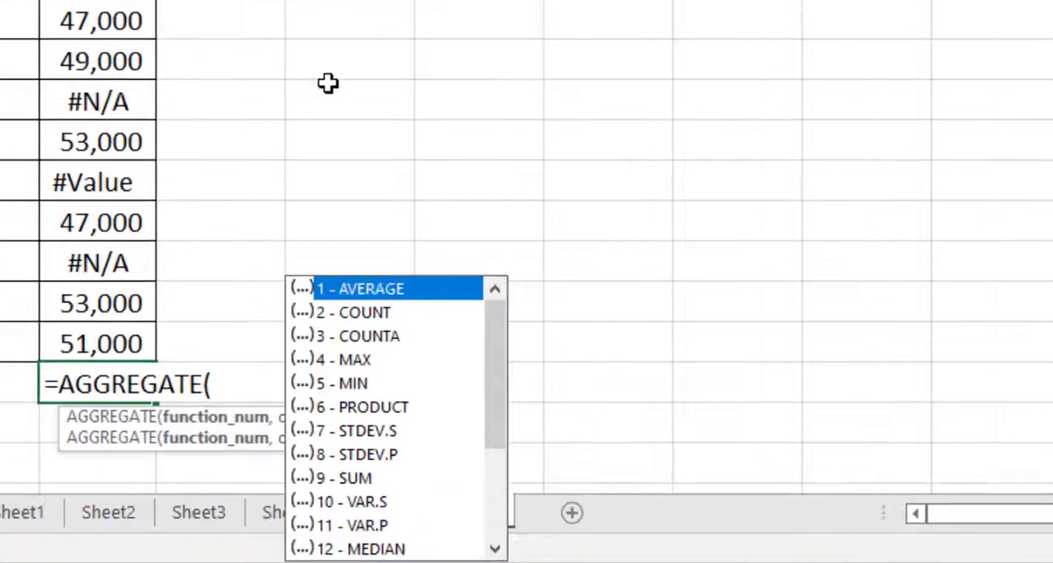
text(9,)
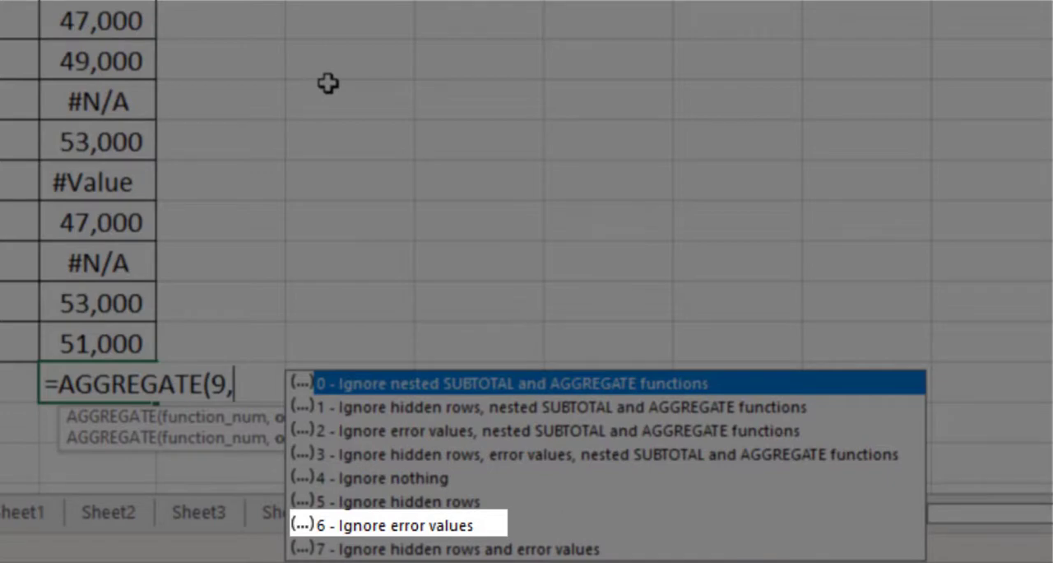
text(6)
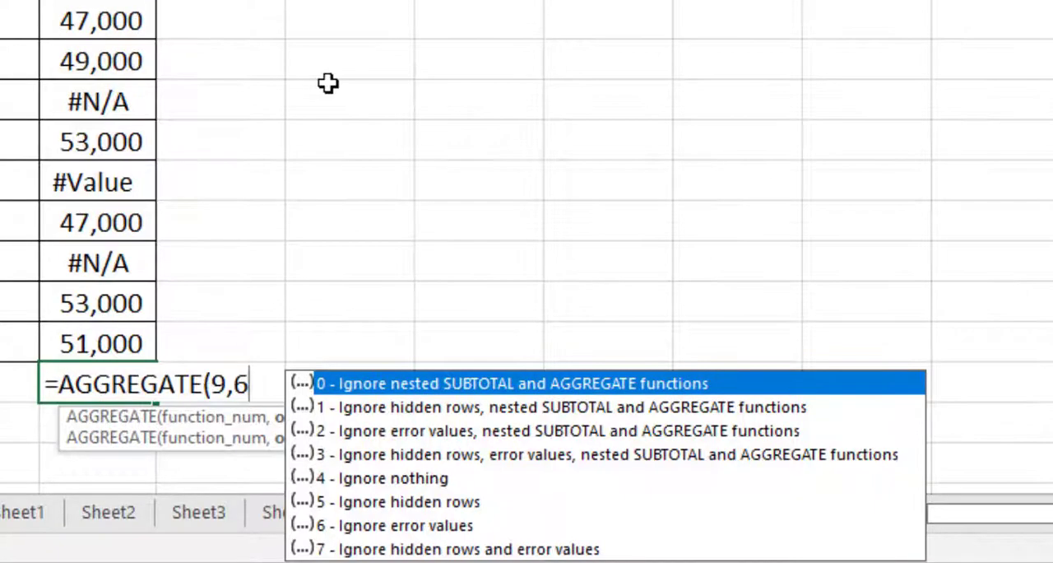
text(,)
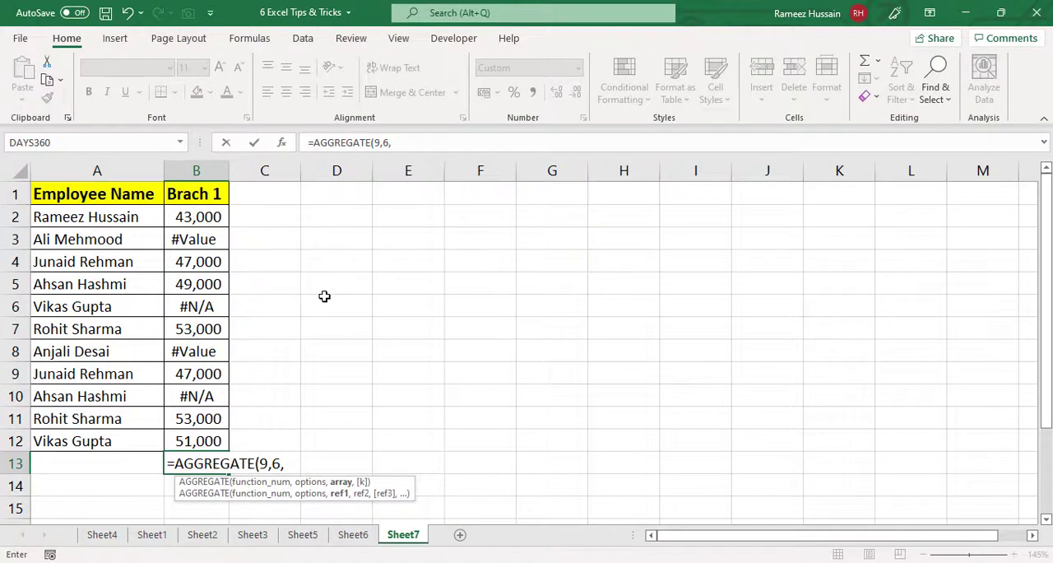
- Complete the AGGREGATE formula in B13 with the Brach 1 values B2:B12 as its range
drag(198, 207, 206, 441)
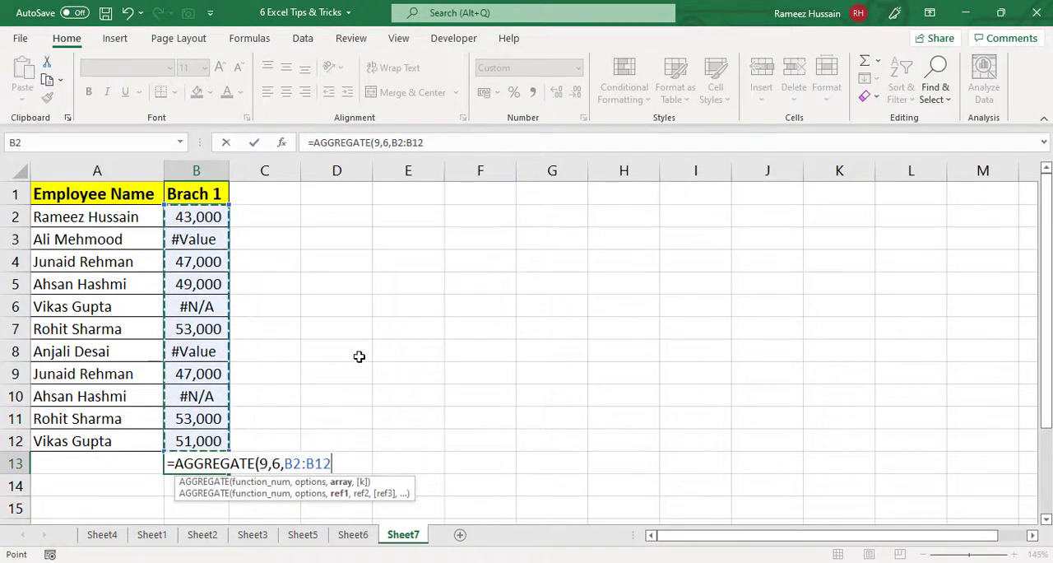
text())
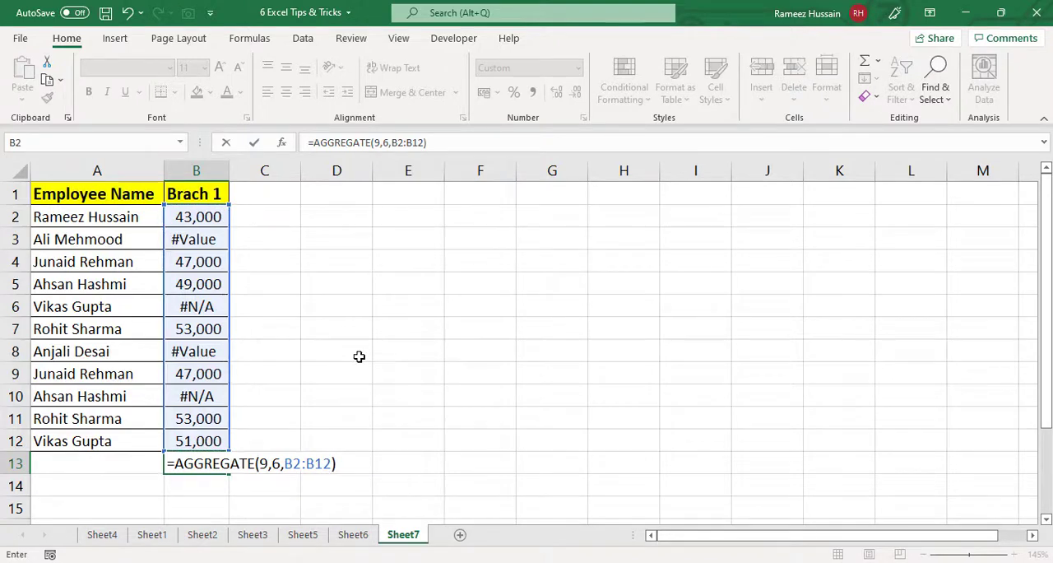
key(Return)
key(Up)
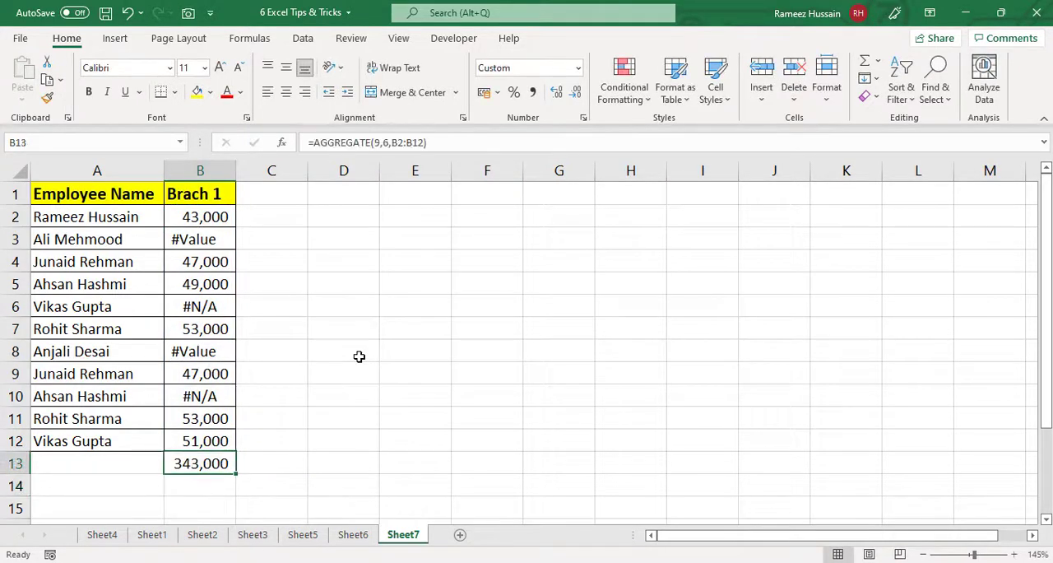